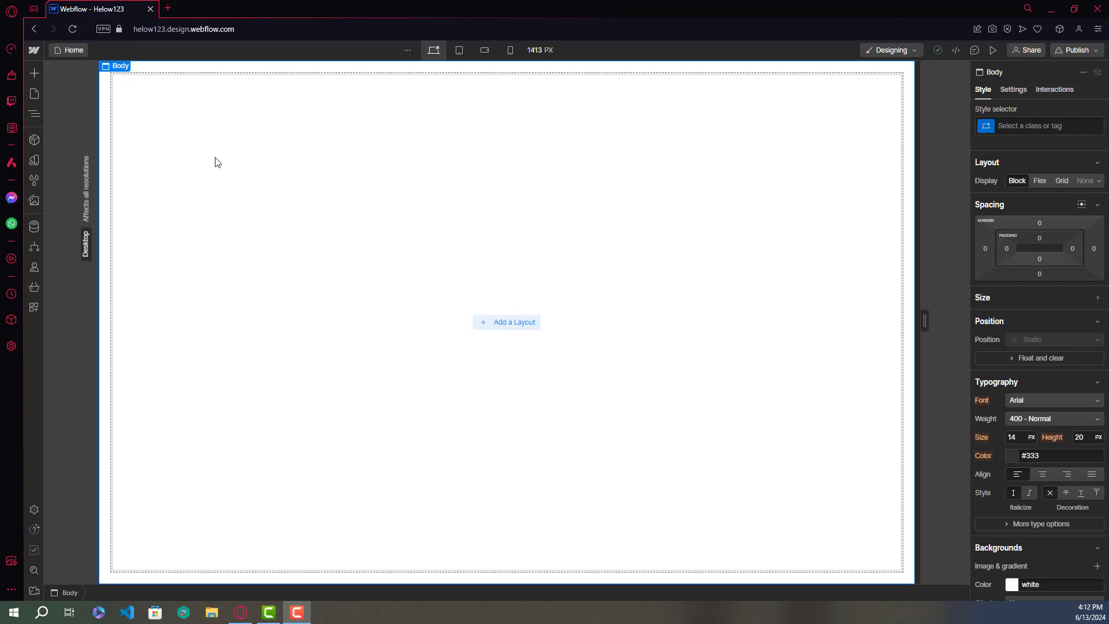
Add a Section to the empty page body and place a Container inside it.
left_click(36, 76)
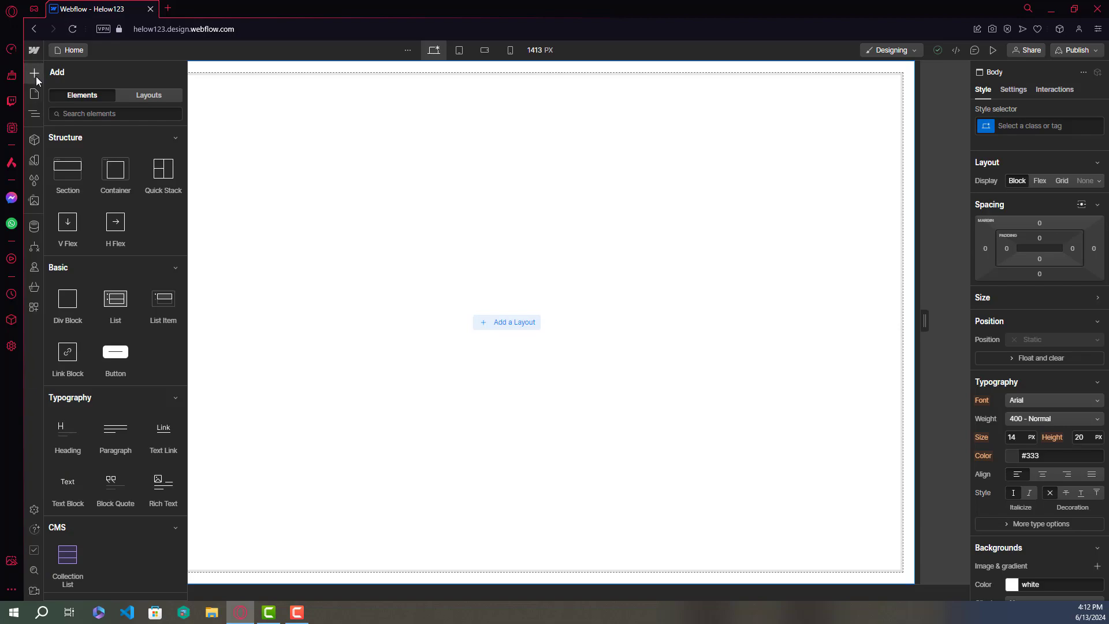
left_click_drag(73, 171, 383, 169)
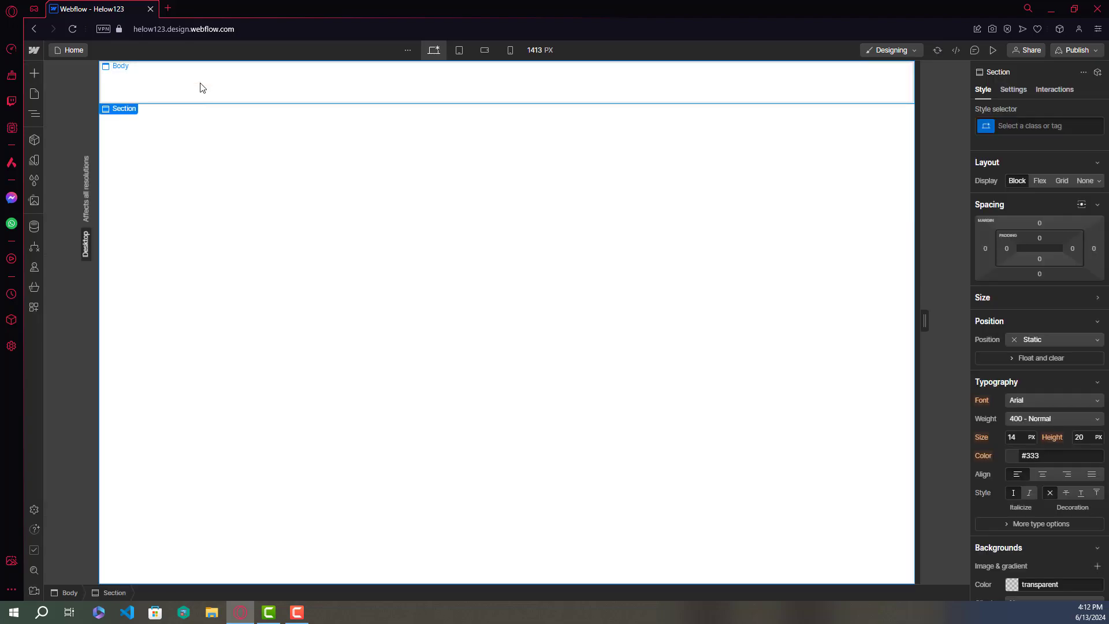
left_click(35, 116)
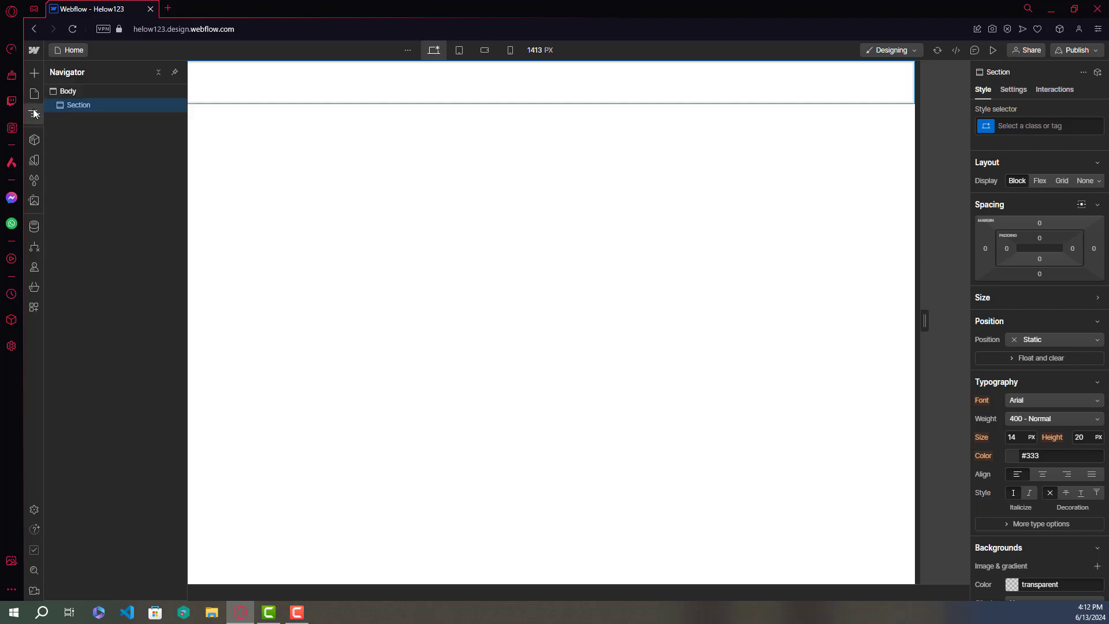
left_click(33, 118)
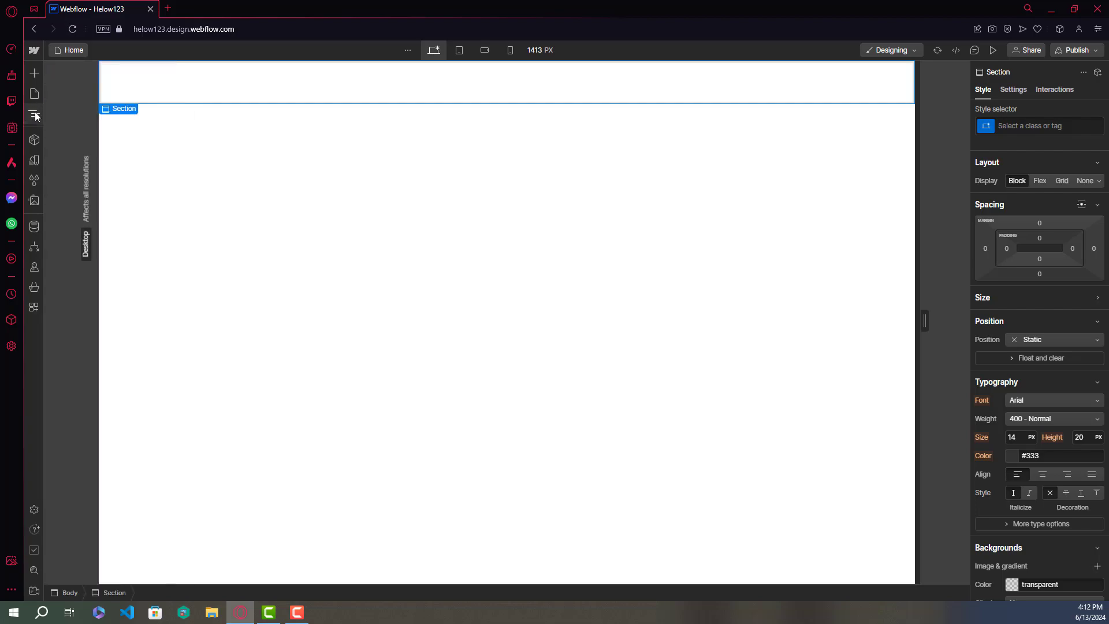
left_click(35, 74)
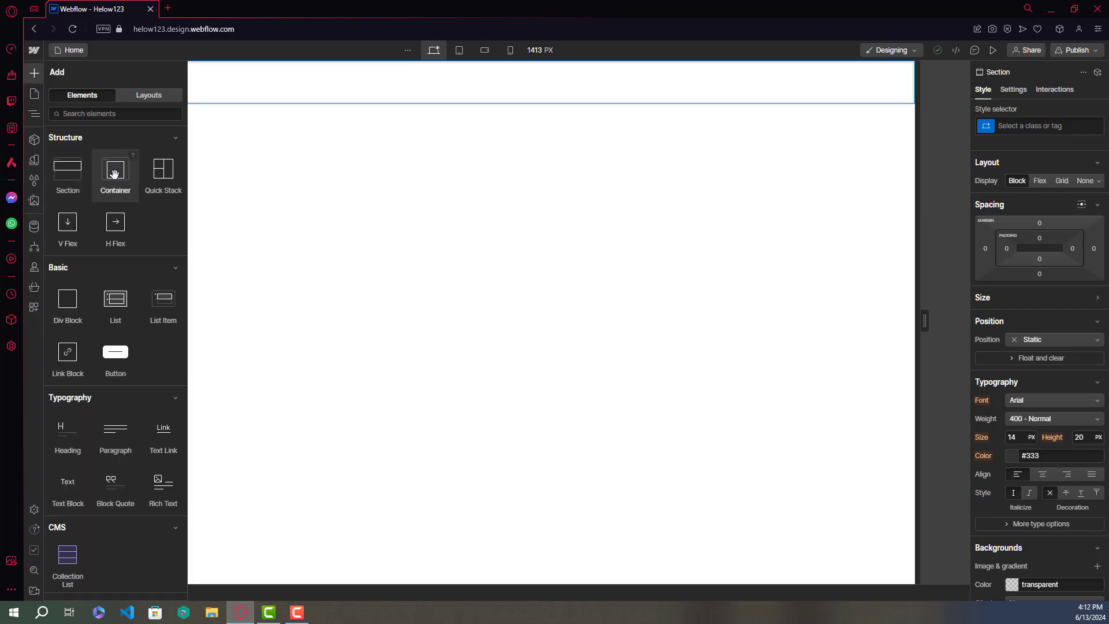
left_click_drag(114, 174, 256, 82)
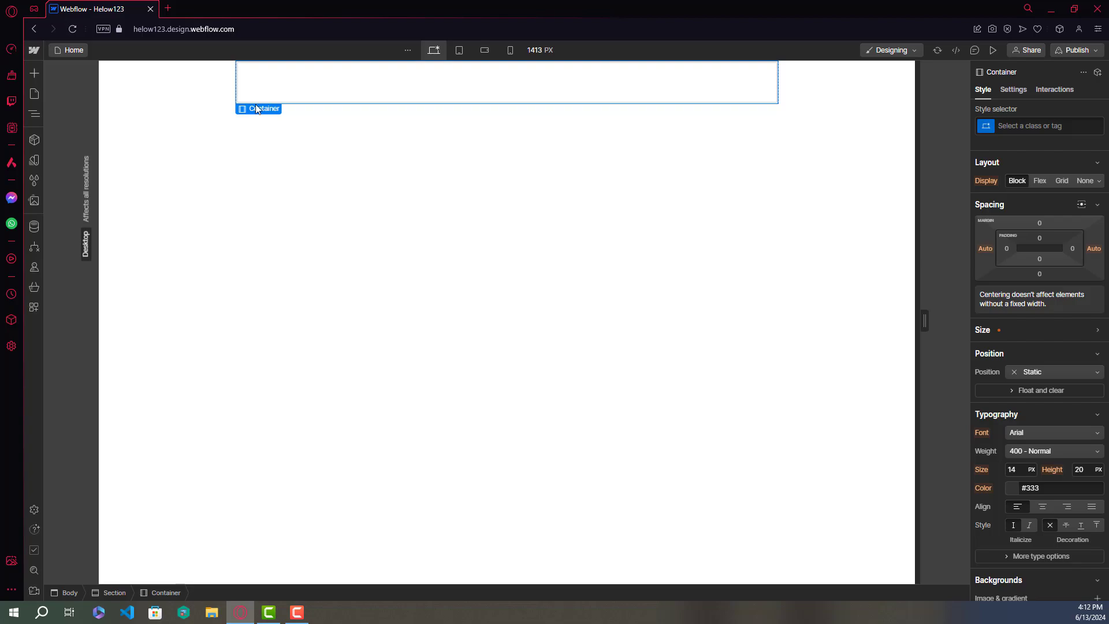
Add an H1 Heading inside the container and change its text to "This is just another heading".
left_click(33, 74)
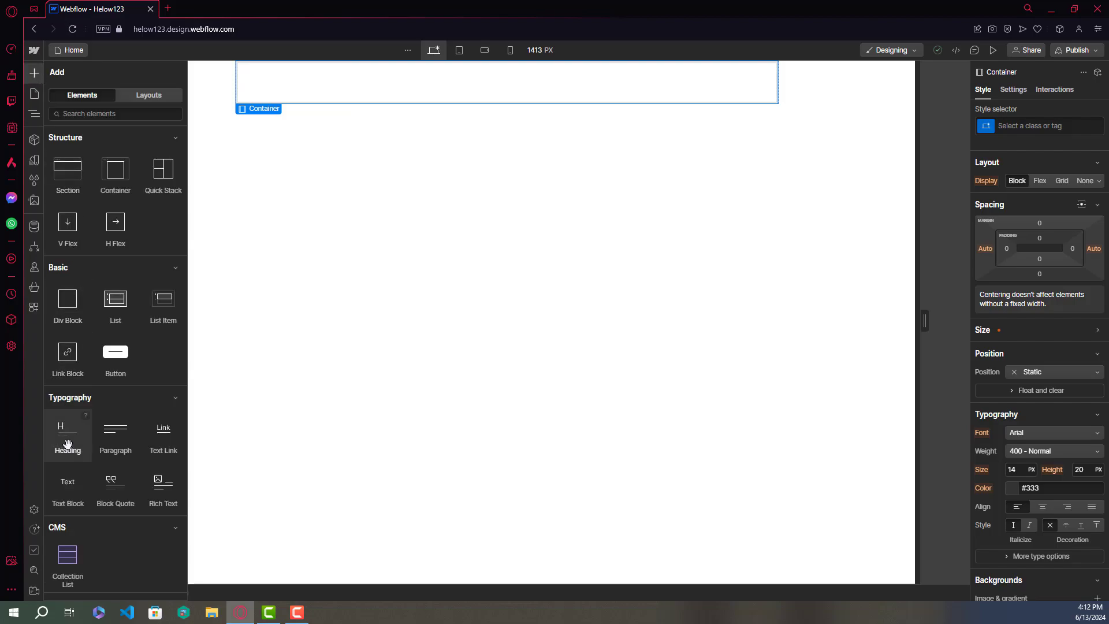
left_click_drag(146, 376, 290, 84)
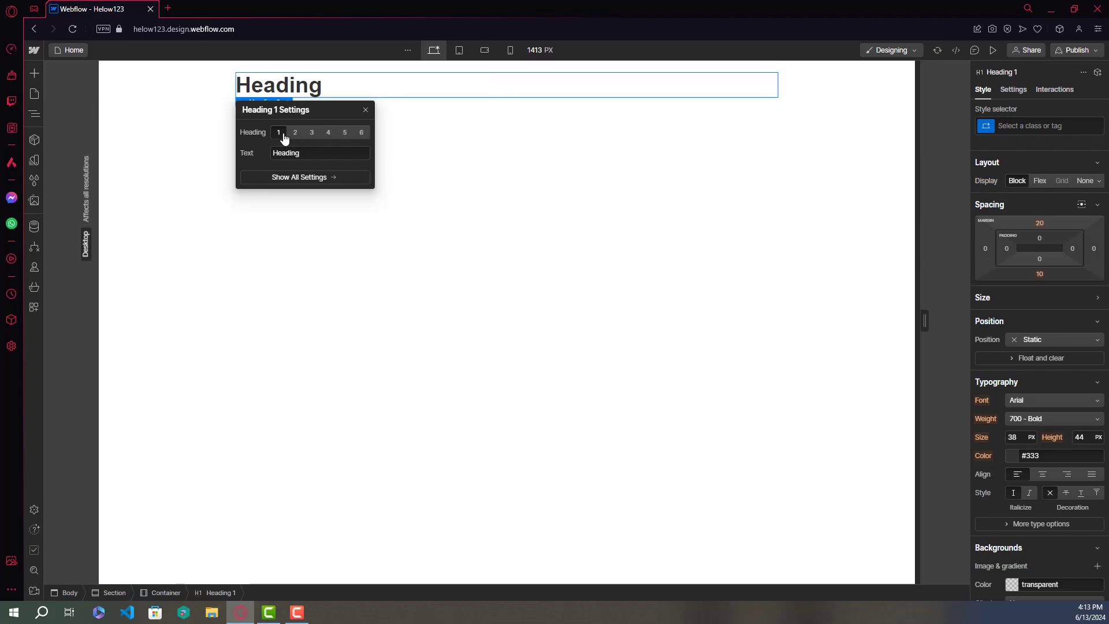
left_click(305, 90)
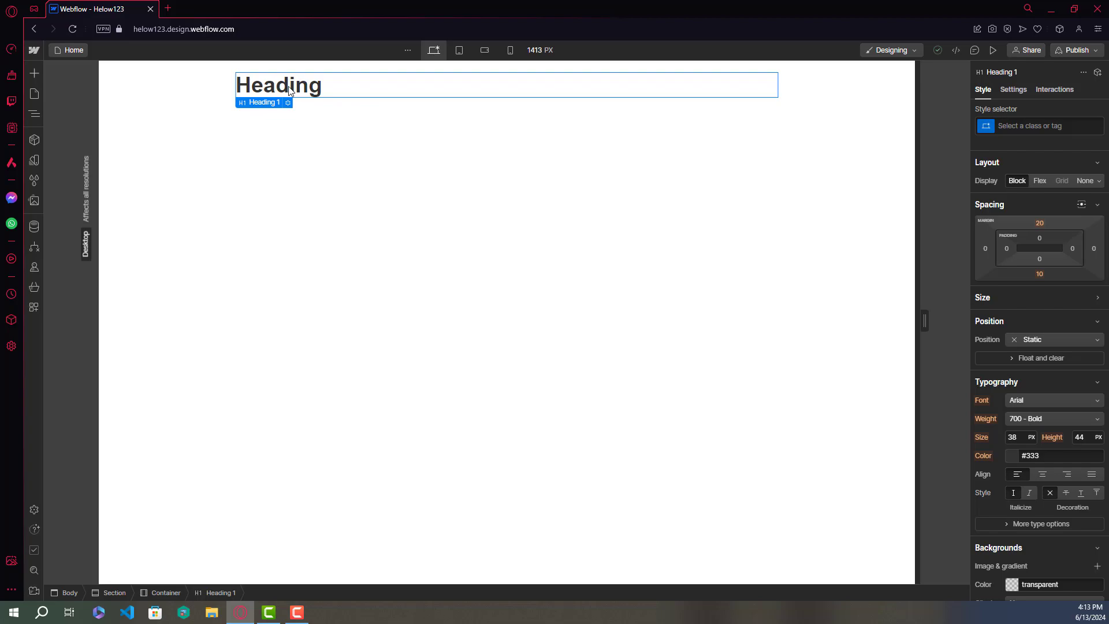
double_click(288, 88)
type("This is jus")
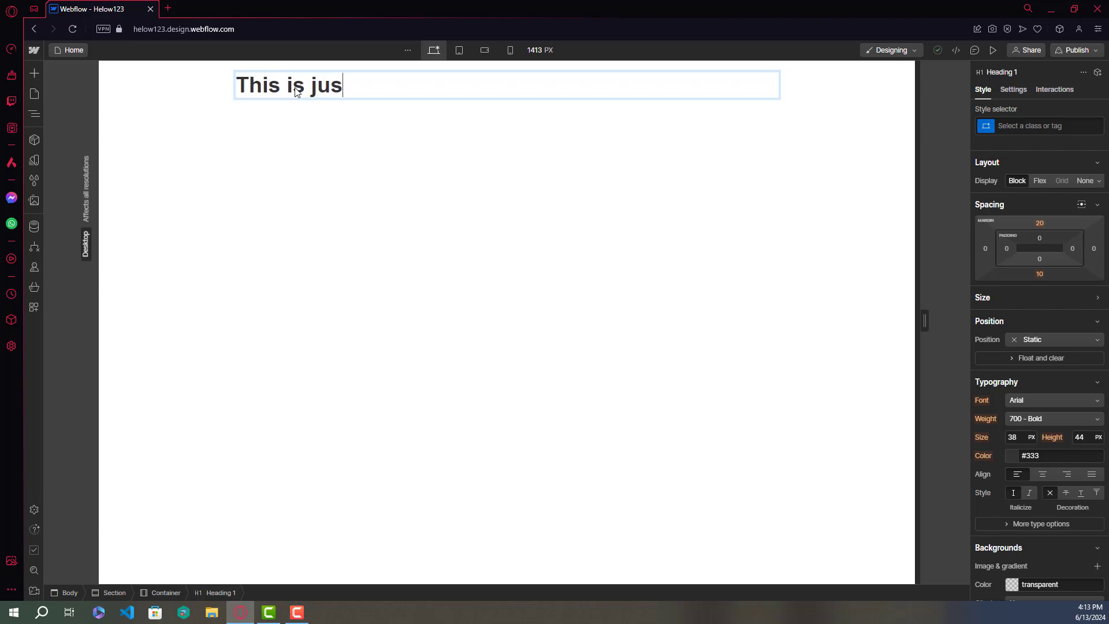
type("t another heading")
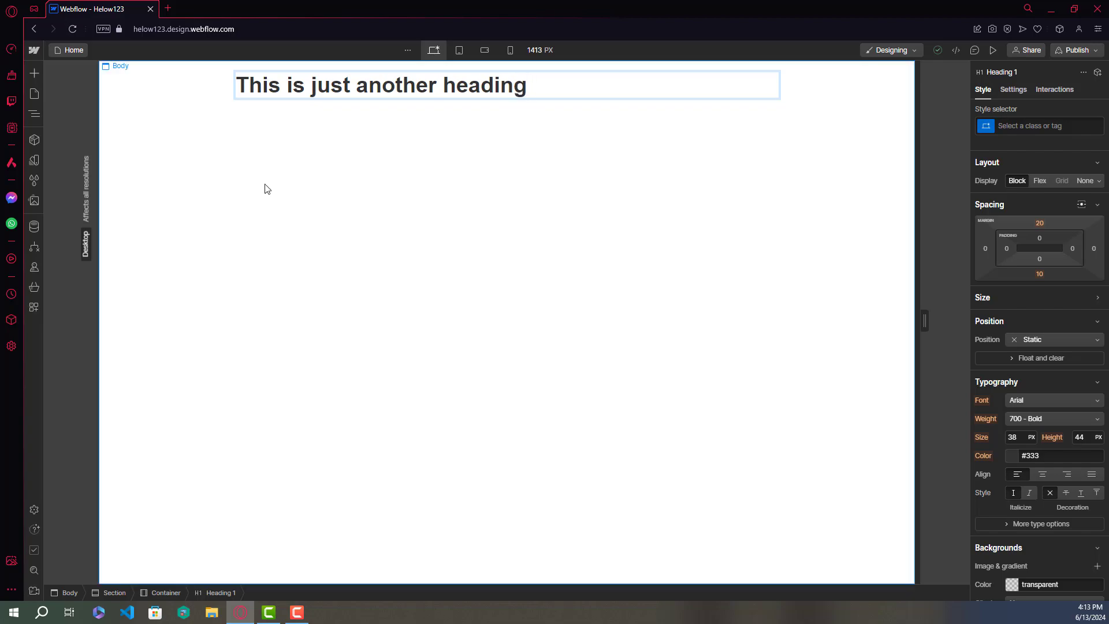
key("Escape")
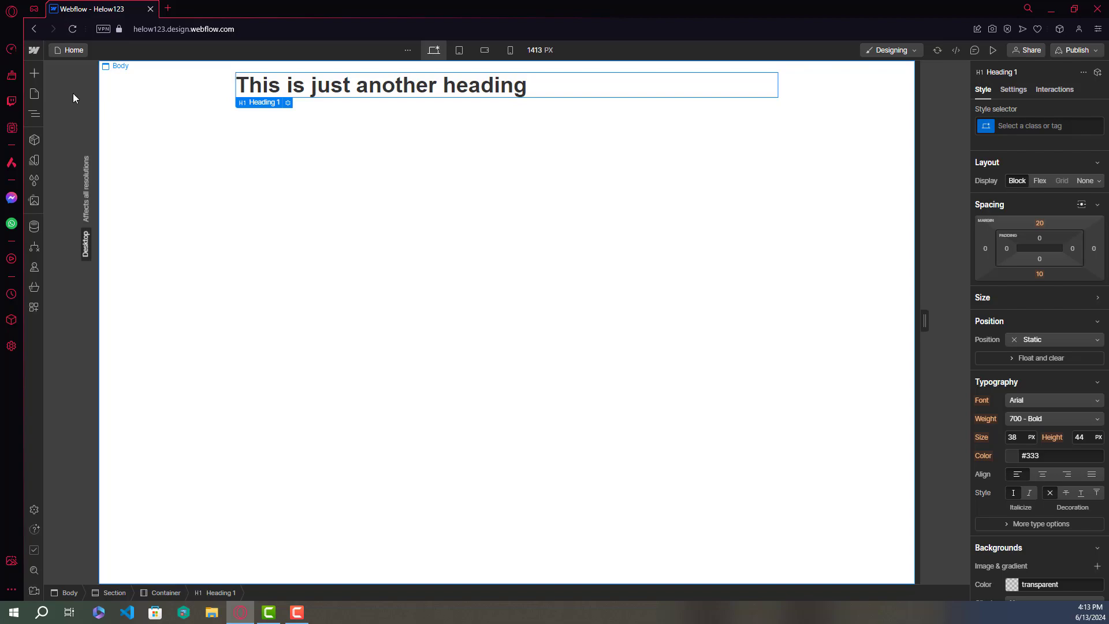
Add a Paragraph below the heading and an Image element beneath the paragraph.
left_click(35, 73)
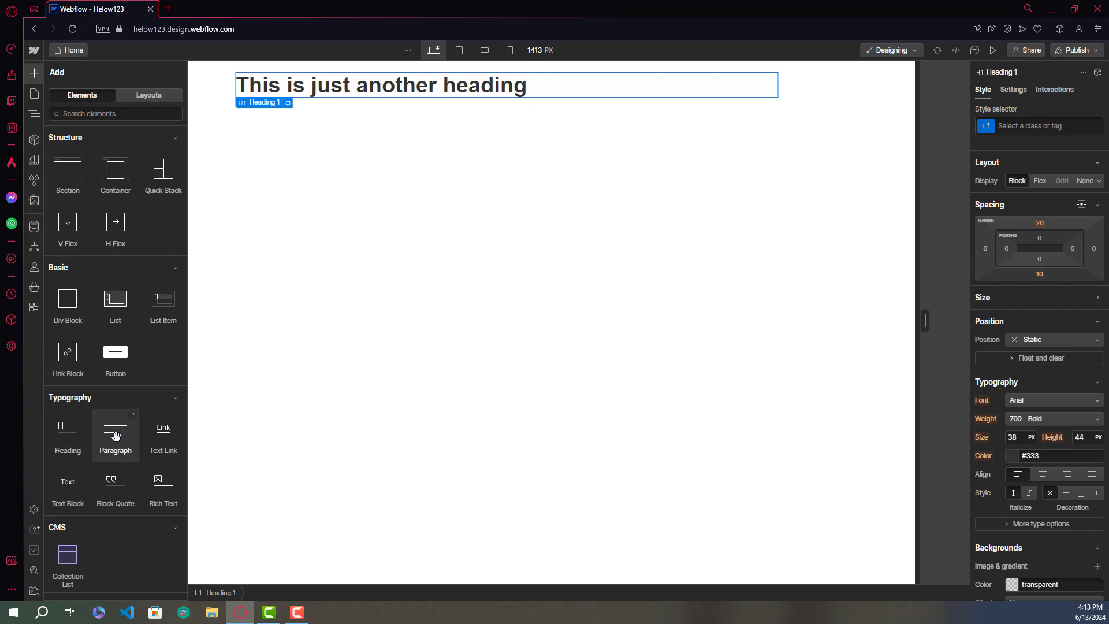
left_click_drag(316, 118, 335, 94)
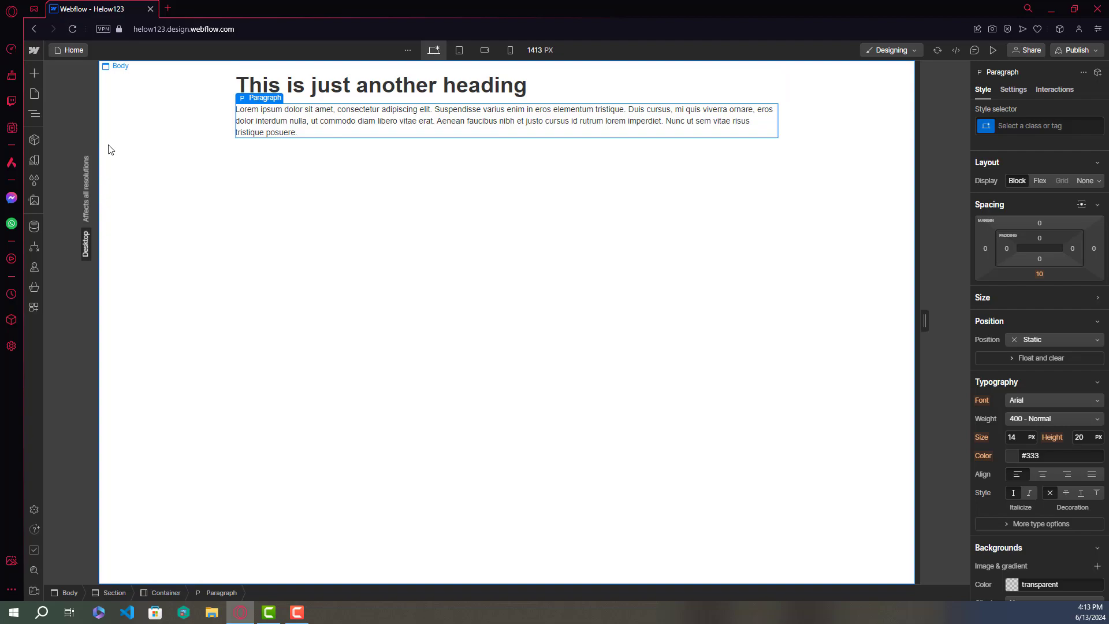
left_click(35, 74)
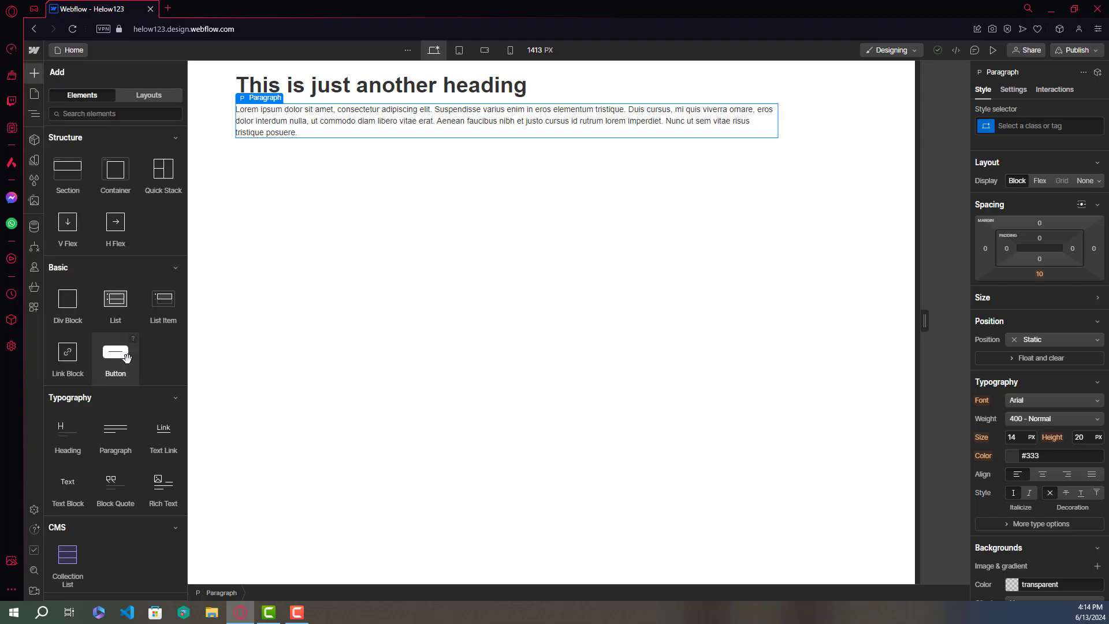
scroll(127, 358, "down", 2)
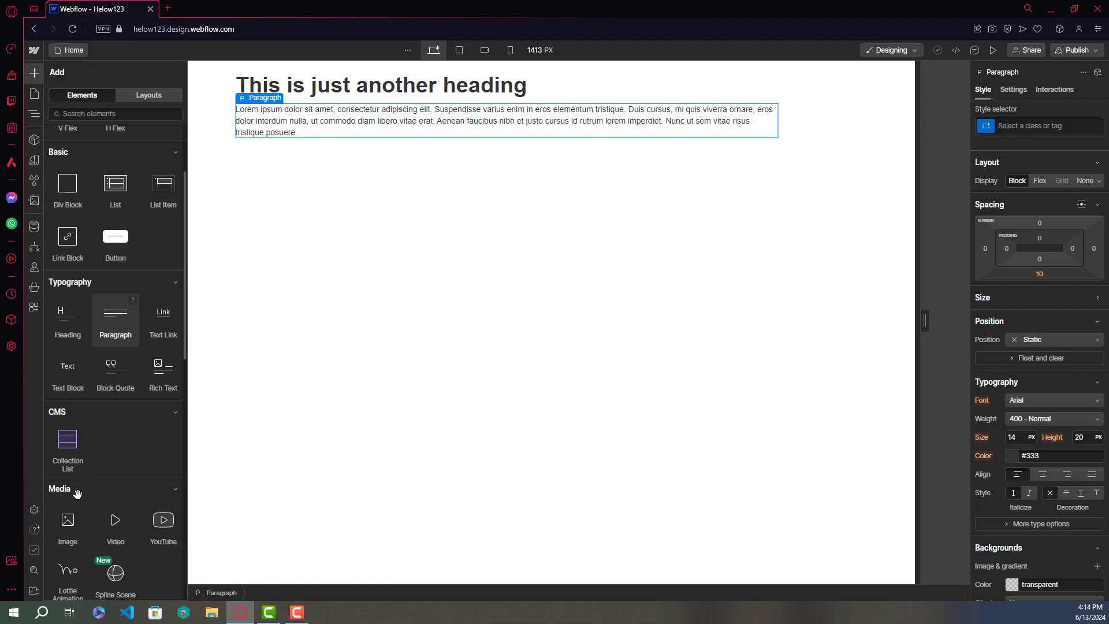
scroll(69, 517, "down", 1)
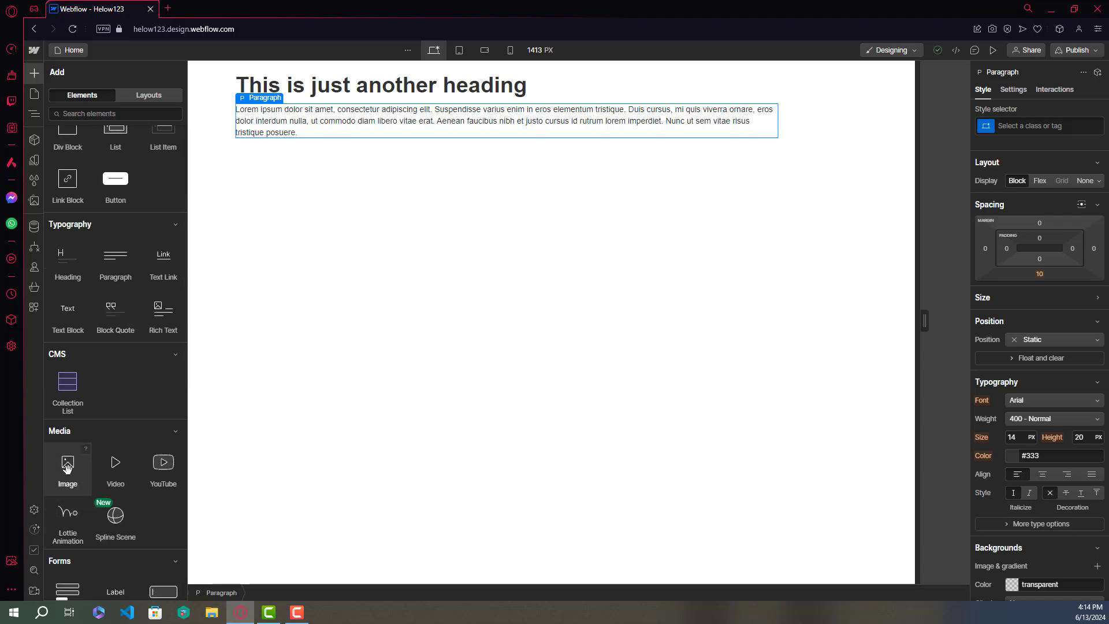
left_click_drag(310, 134, 312, 135)
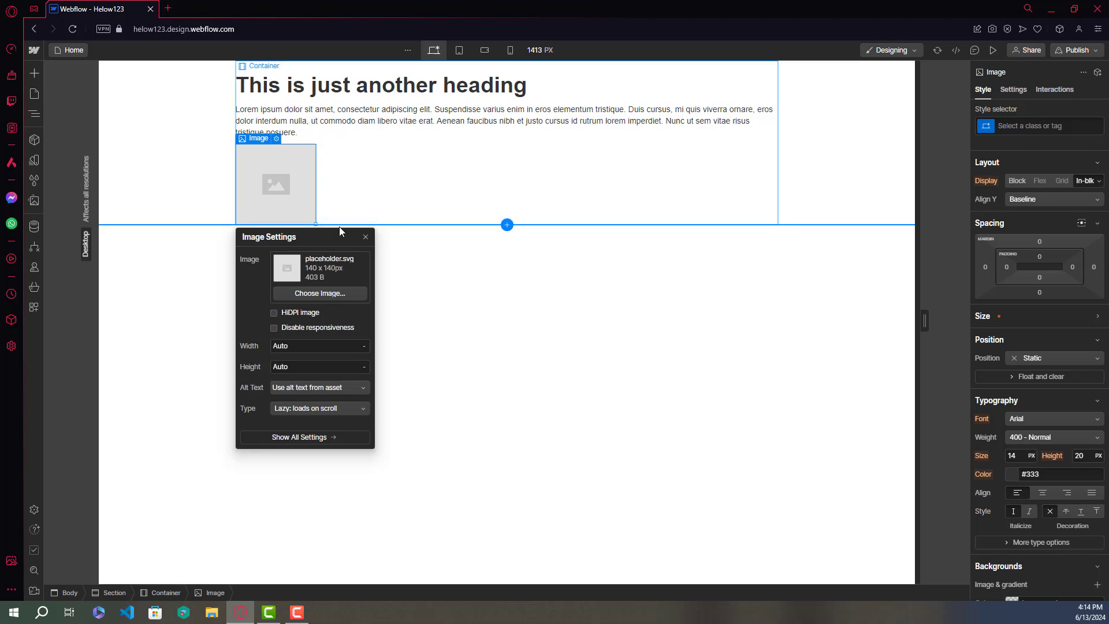
Set the image element's source to the Thumbnail.jpg asset and close the image settings.
left_click(318, 293)
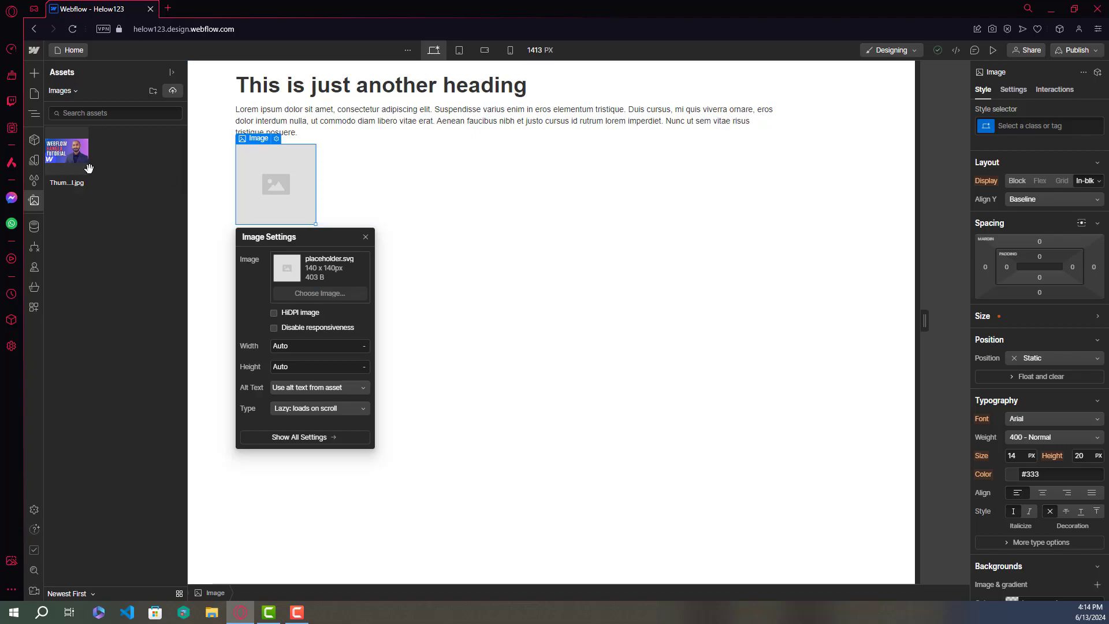
left_click(69, 149)
left_click(68, 149)
left_click(70, 158)
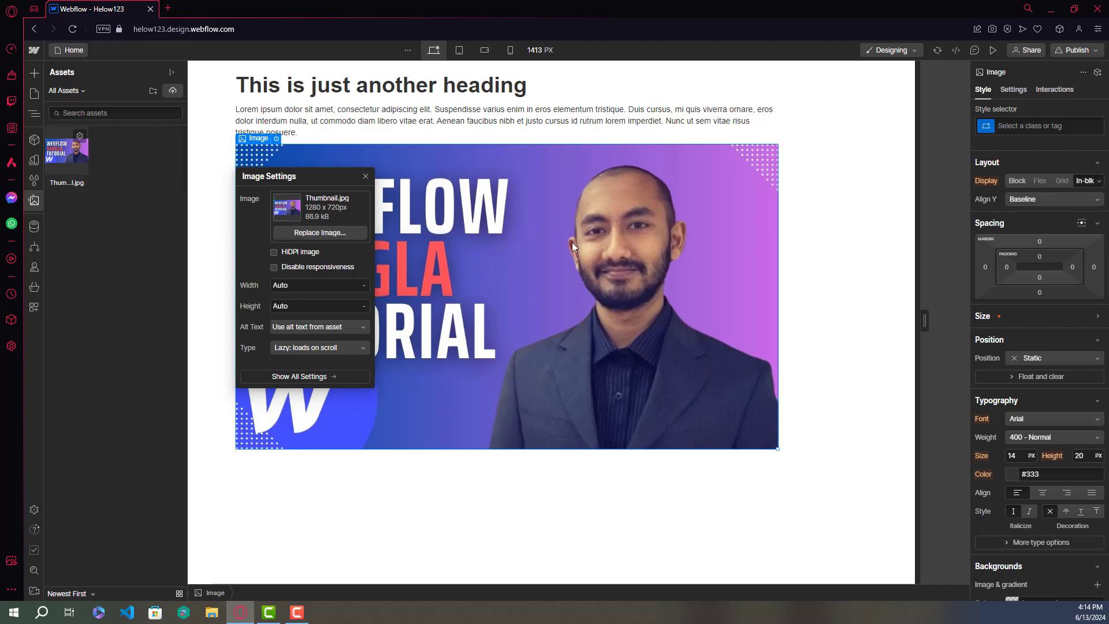
left_click(570, 257)
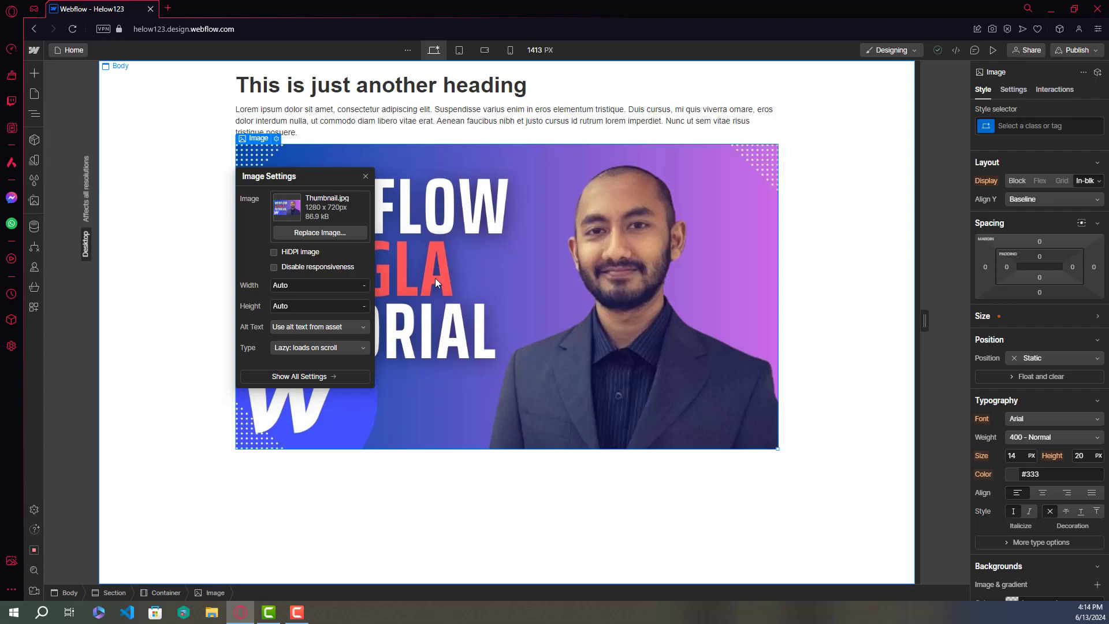
left_click(366, 177)
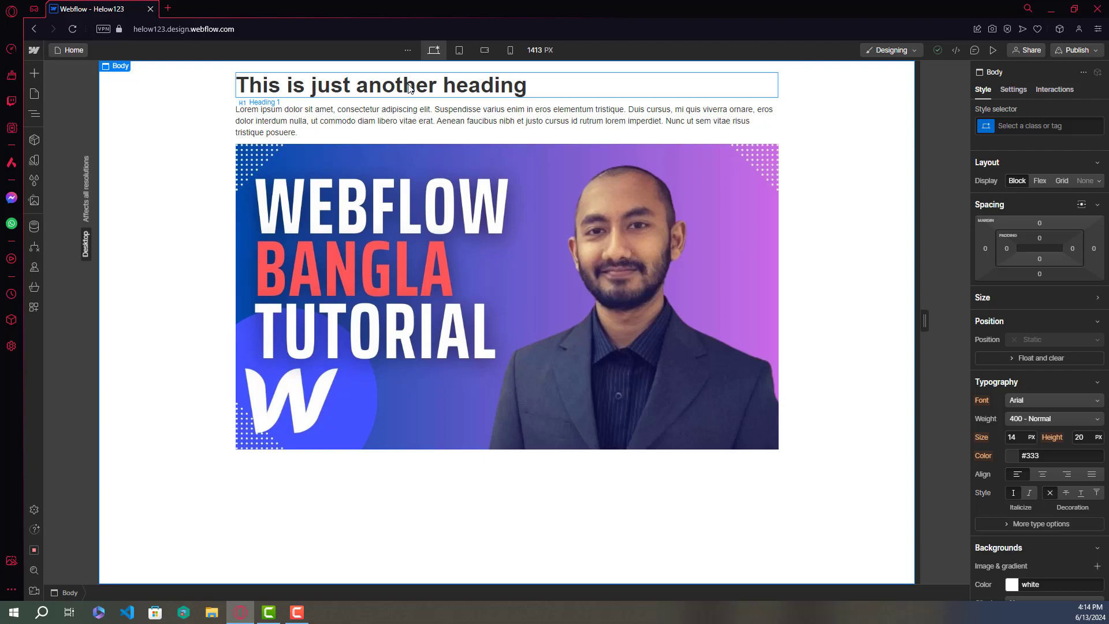
Centre-align the text of the heading above the paragraph.
left_click(410, 87)
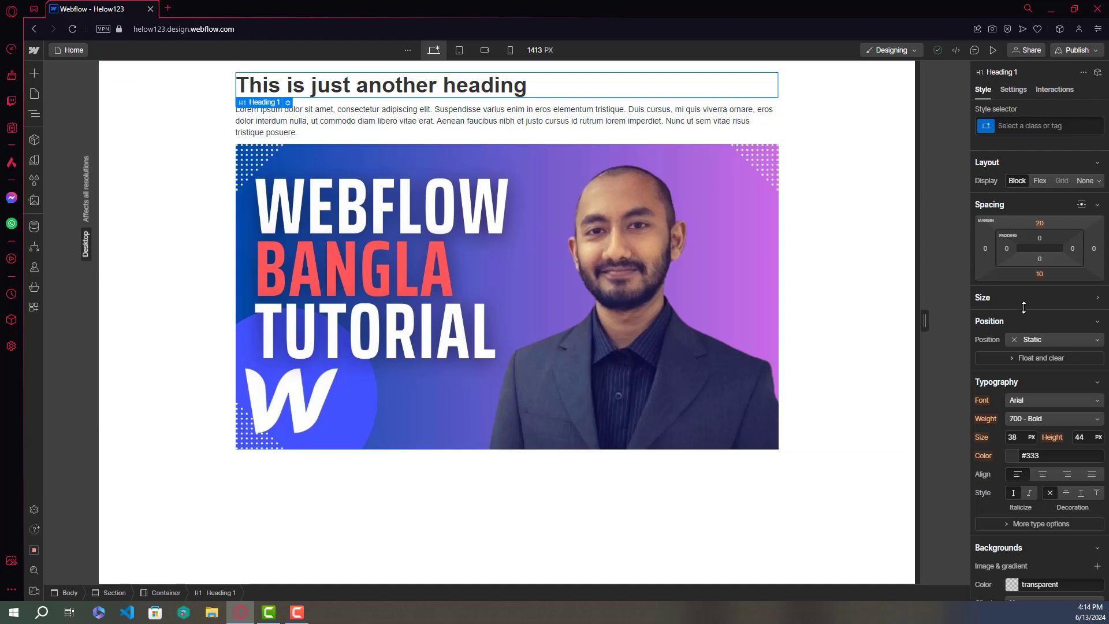
left_click(1041, 473)
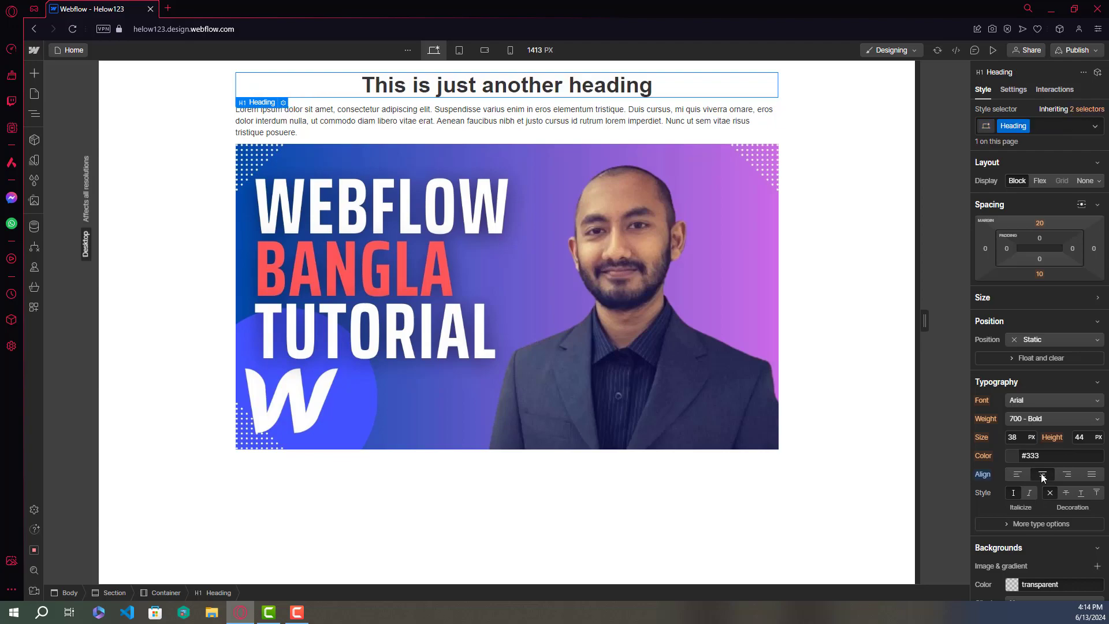
Delete the paragraph's text from "Aenean faucibus" to the end and centre-align the paragraph.
left_click(492, 116)
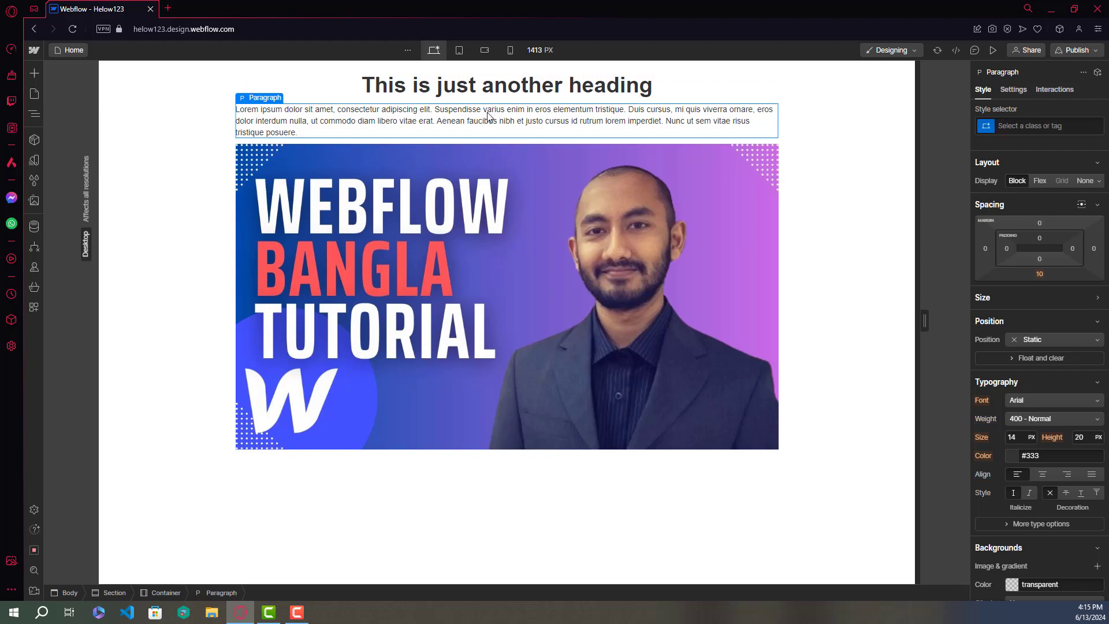
double_click(439, 124)
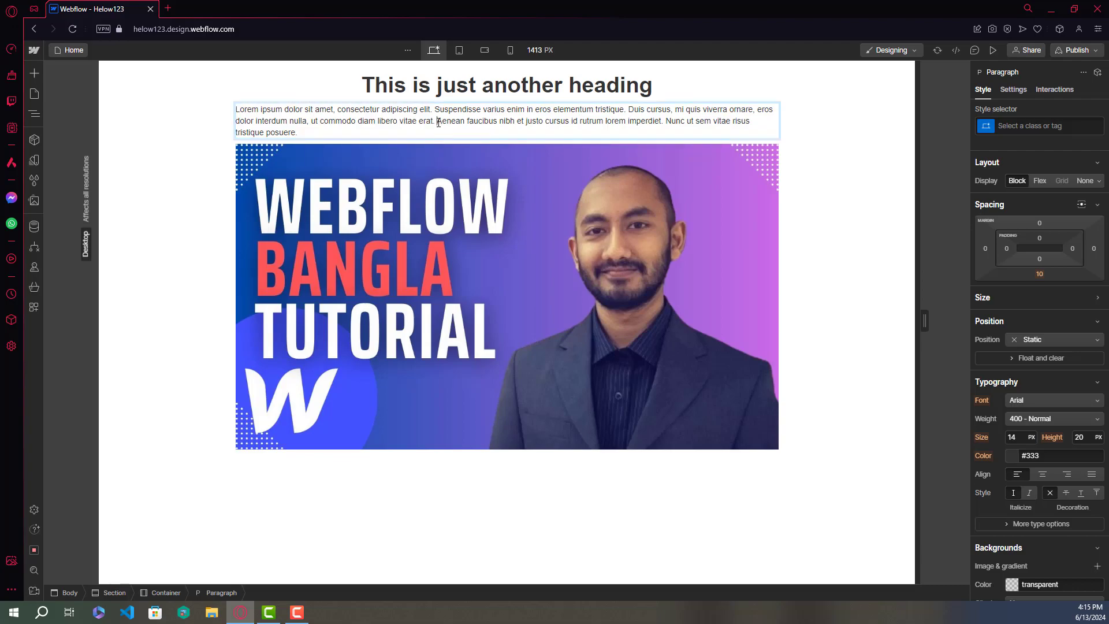
key("shift+ctrl+End")
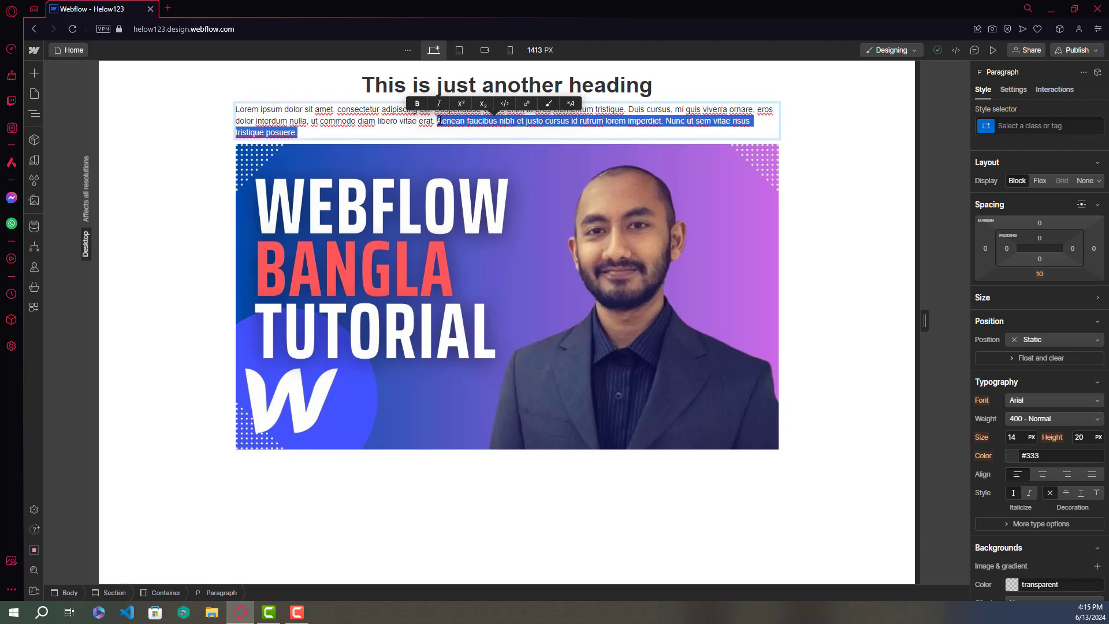
key("BackSpace")
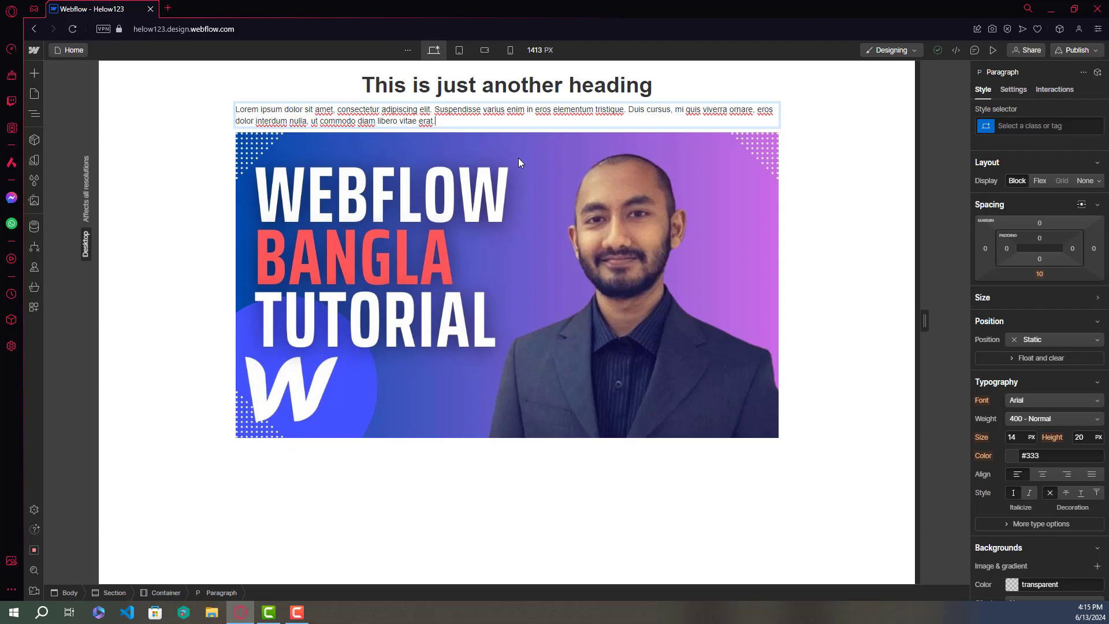
key("Escape")
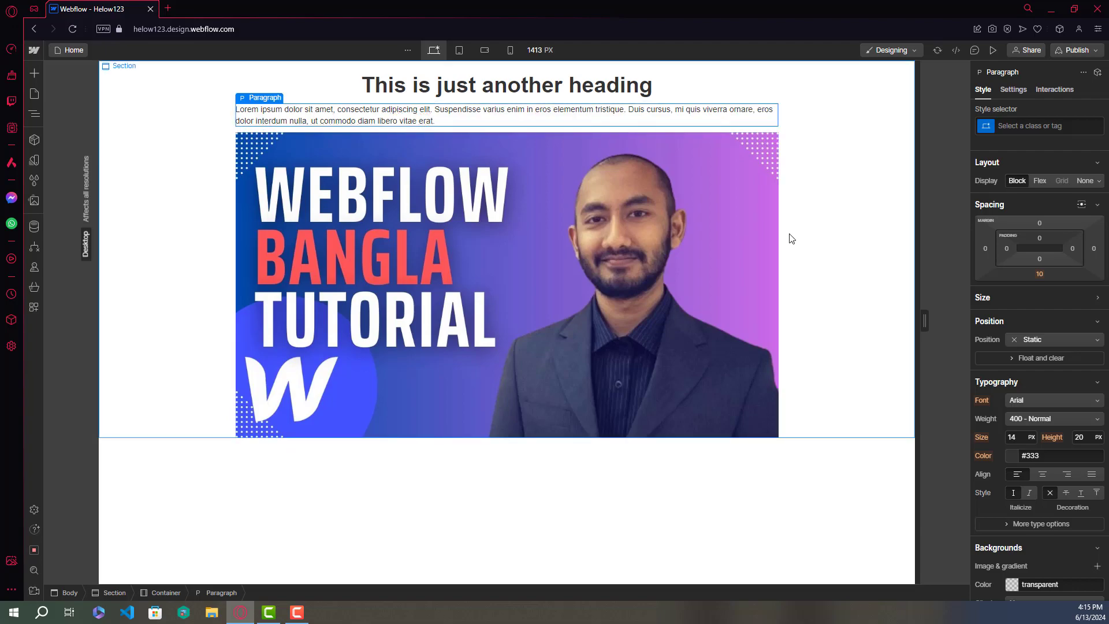
left_click(1042, 475)
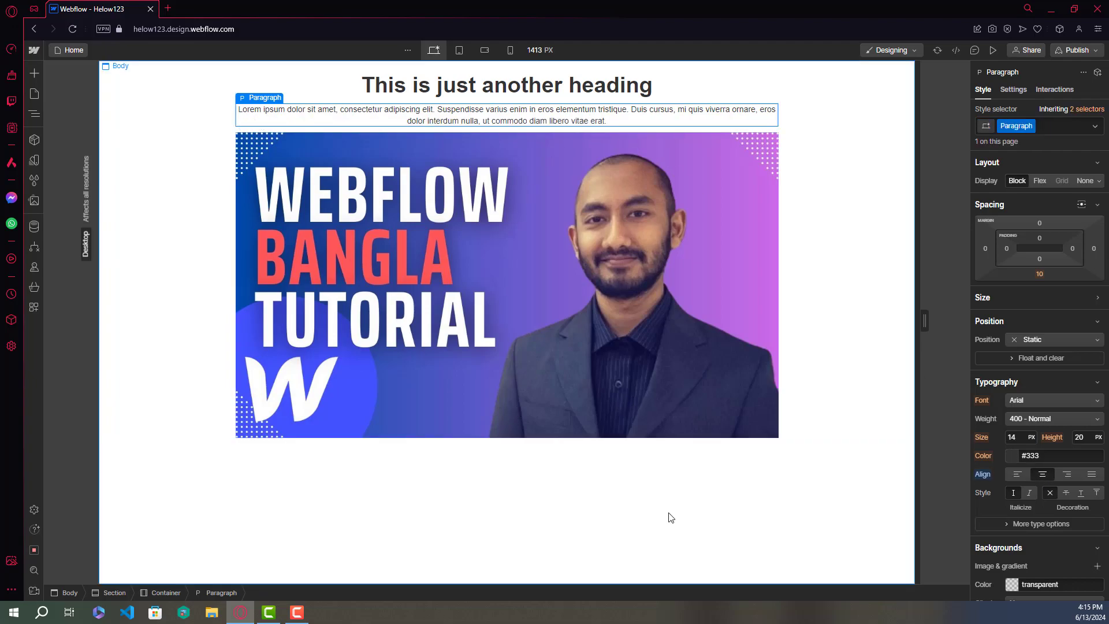
left_click(679, 481)
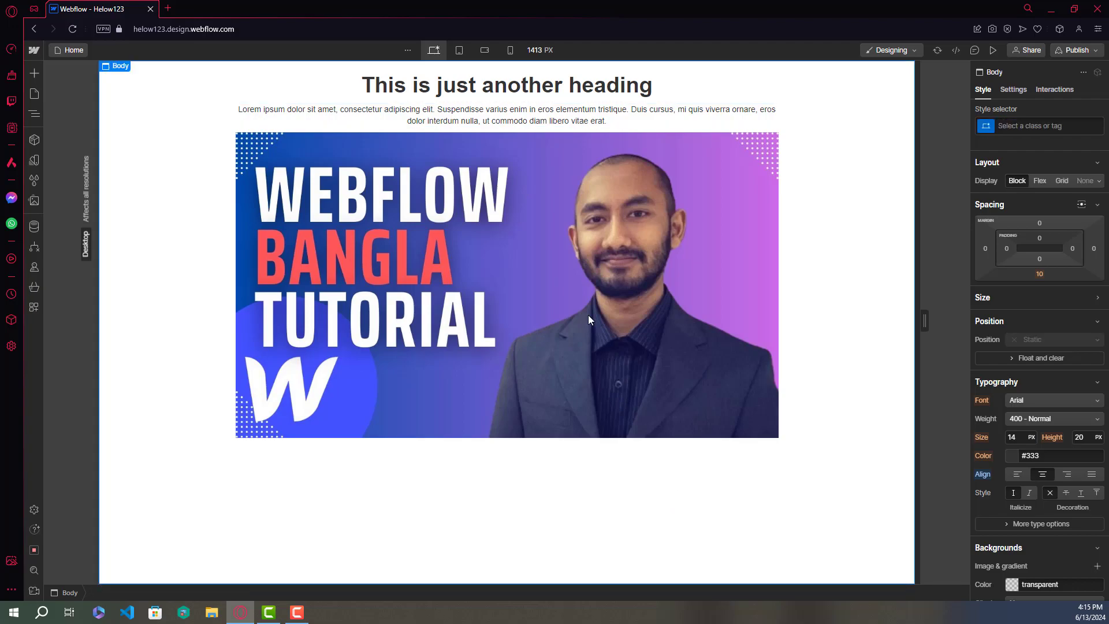
Round the corners of the thumbnail image with a border radius of 20 px.
left_click(557, 248)
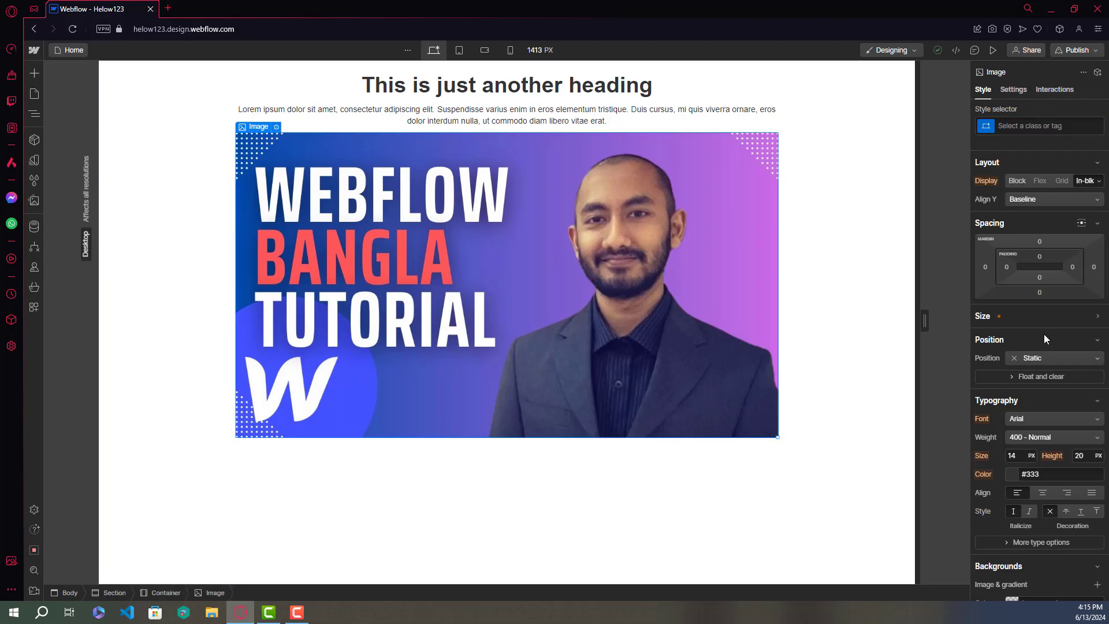
scroll(1044, 333, "down", 2)
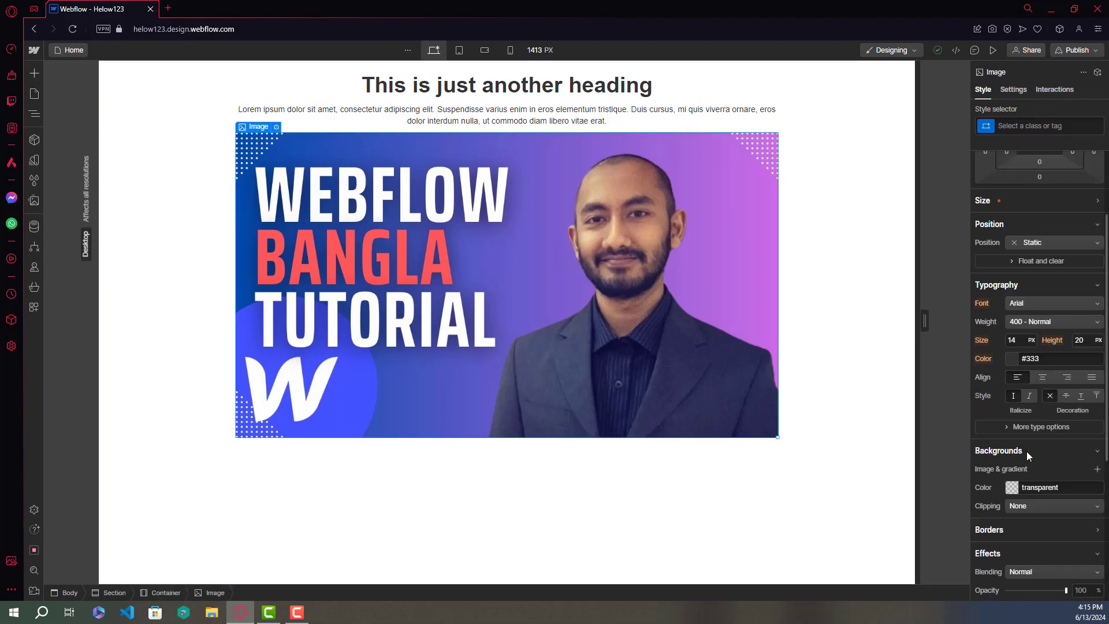
scroll(1020, 519, "down", 1)
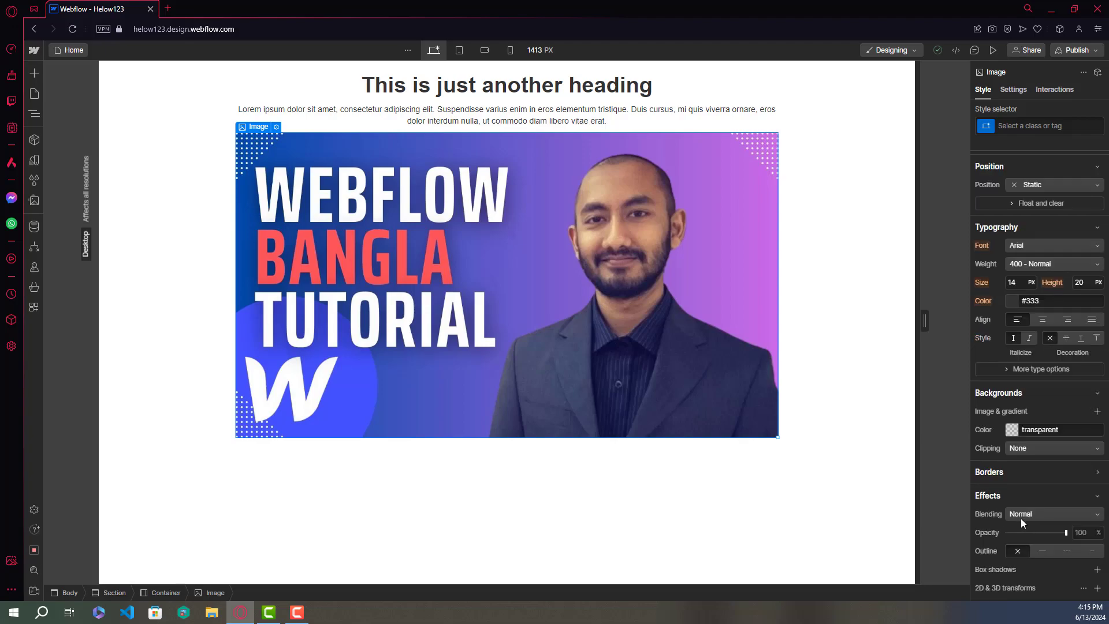
scroll(1021, 523, "down", 1)
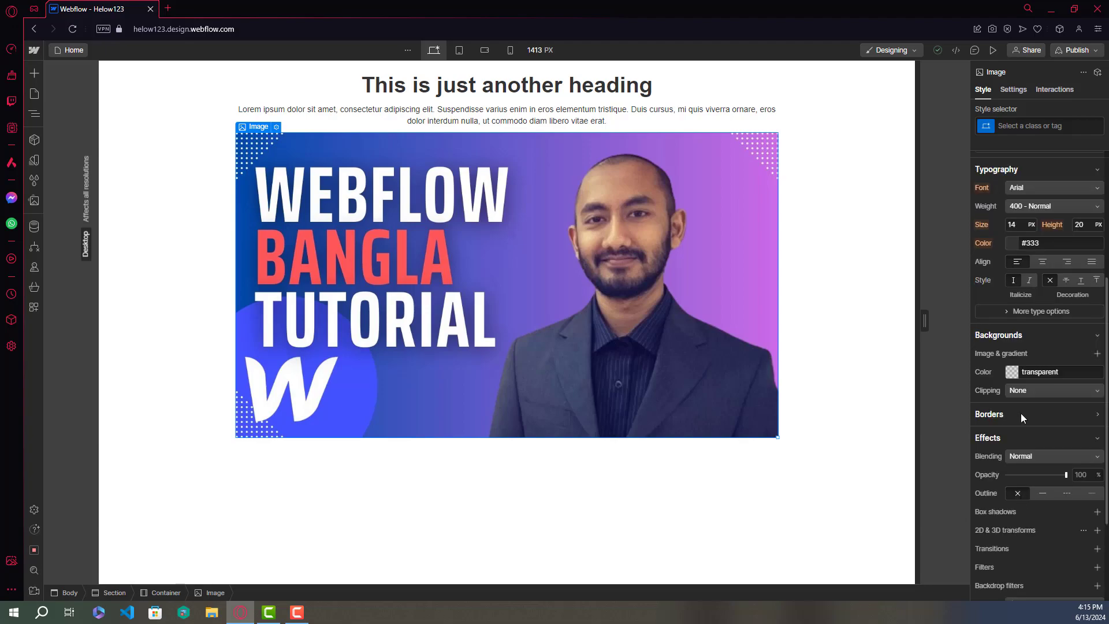
left_click(1021, 414)
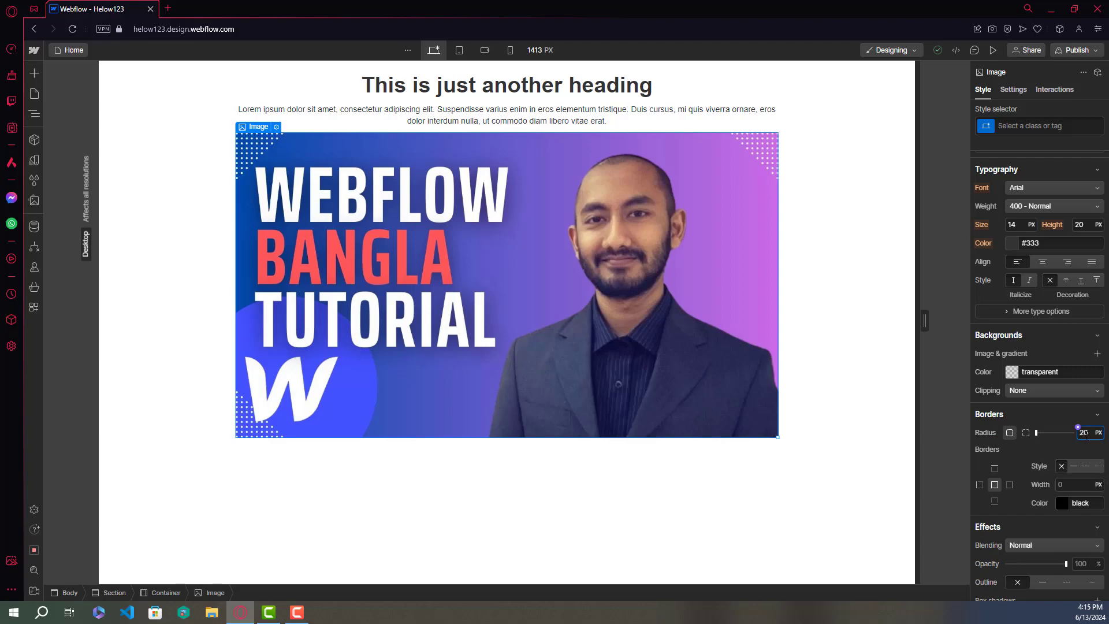
key("Return")
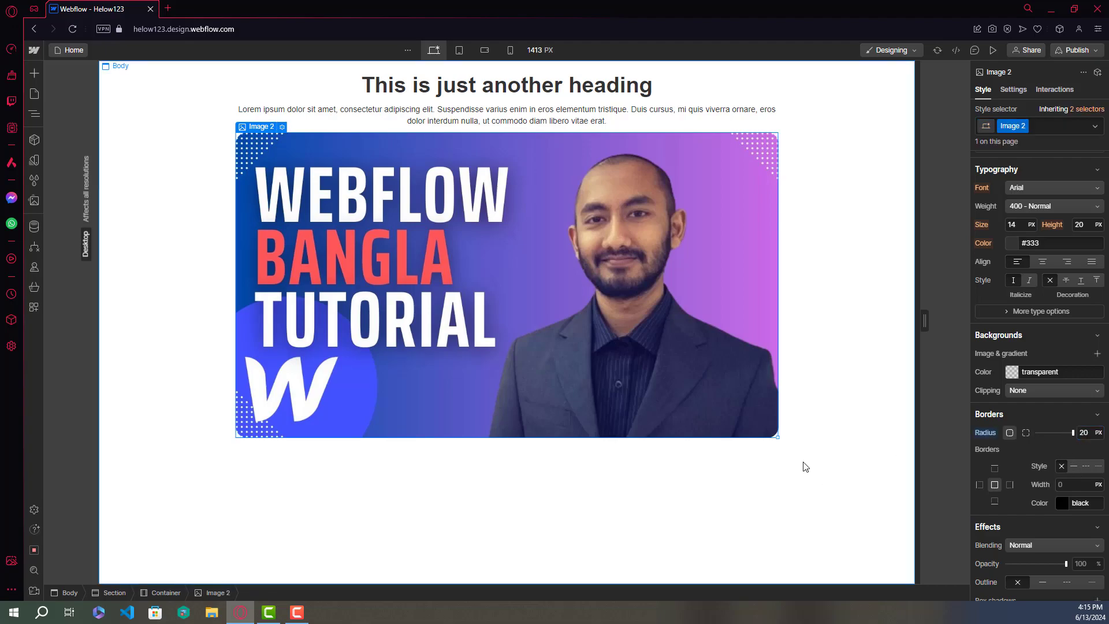
left_click(780, 441)
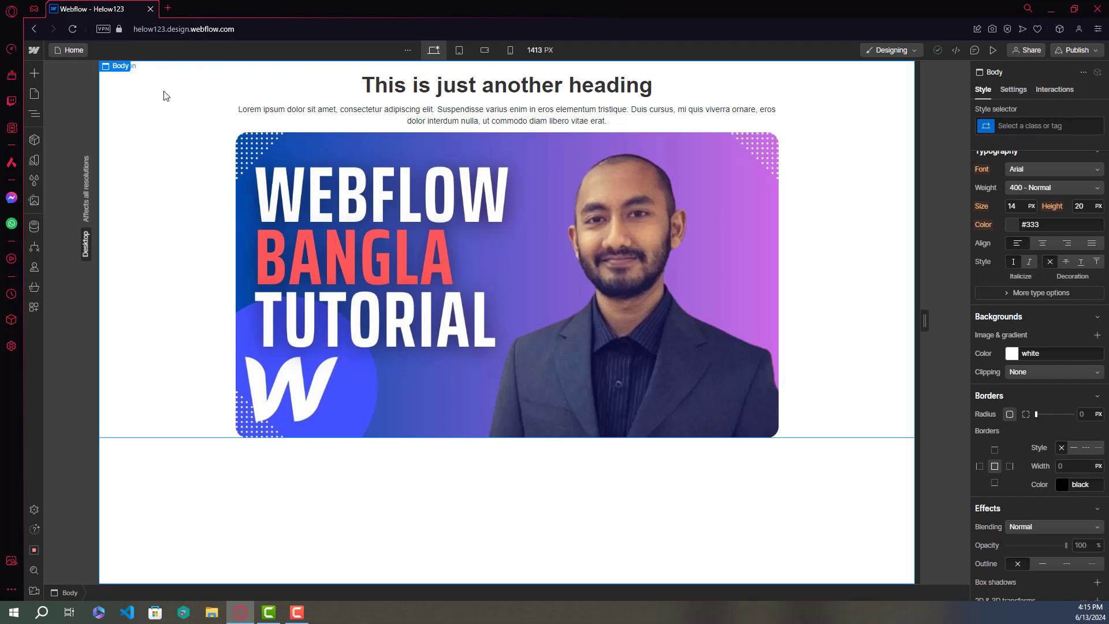
Set the top margin of the Section holding the heading, paragraph and image to 40 px.
left_click(35, 114)
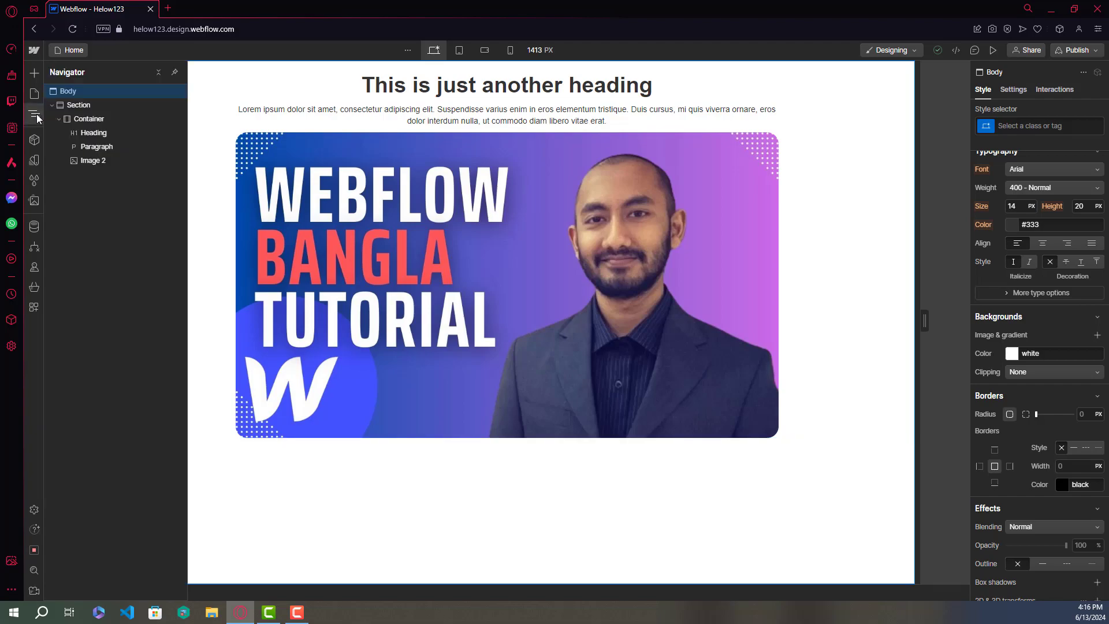
left_click(85, 104)
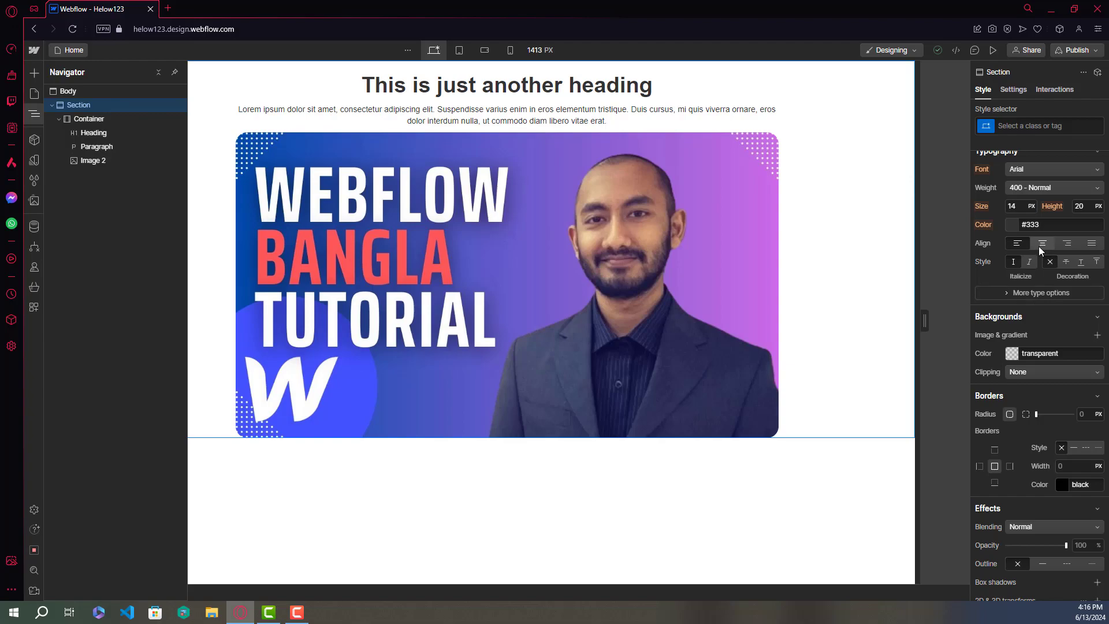
scroll(1039, 245, "up", 4)
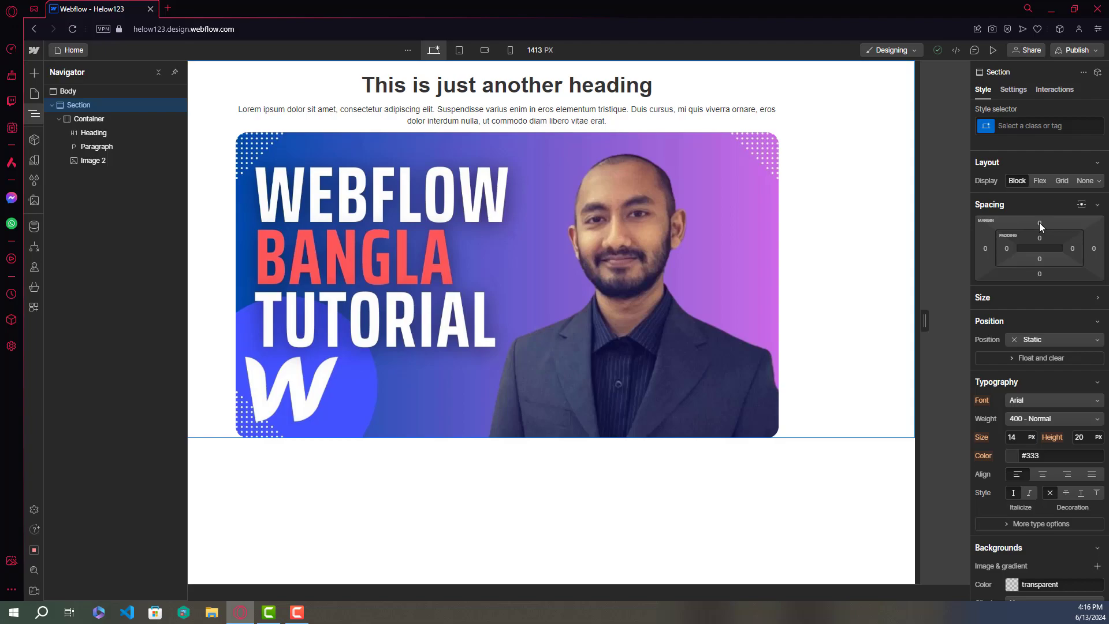
left_click(1041, 224)
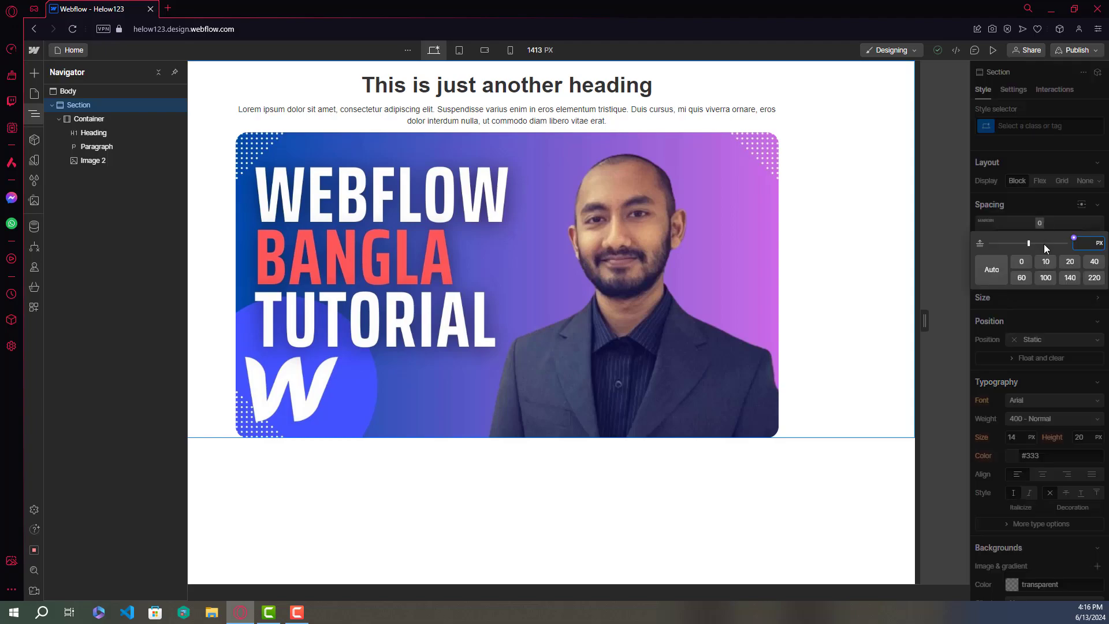
left_click(1093, 263)
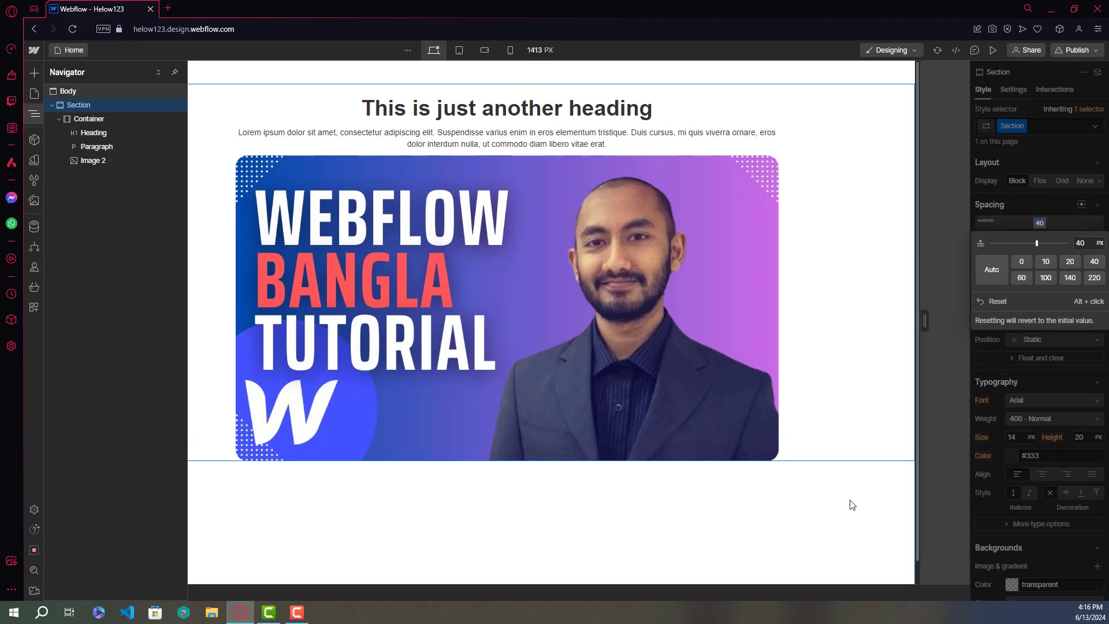
left_click(546, 73)
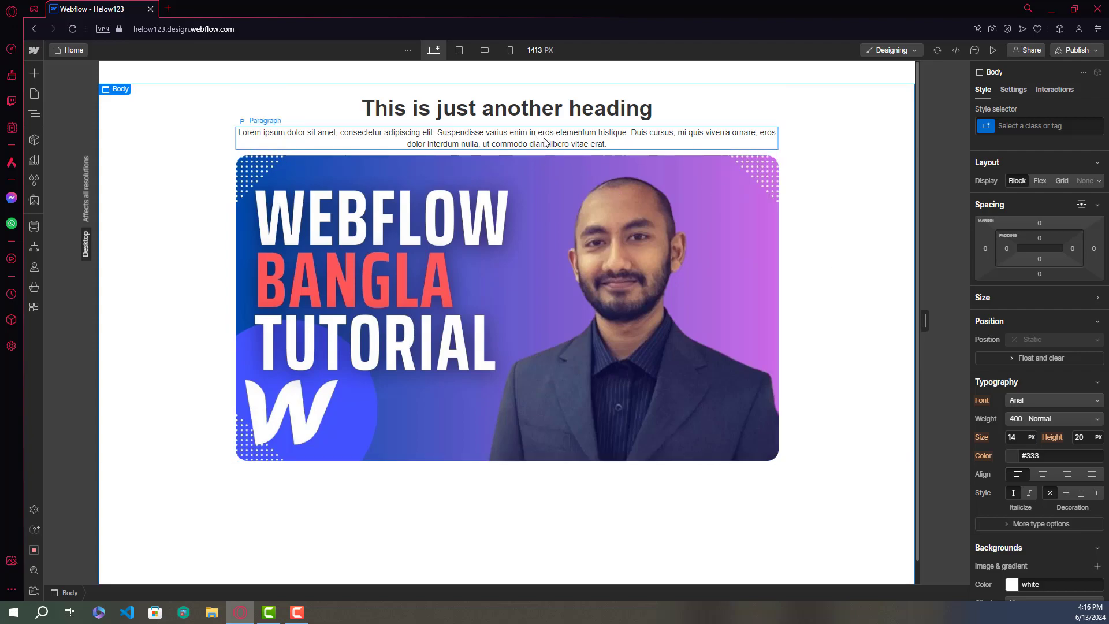
Set the top margin of the paragraph below the heading to 20 px.
left_click(546, 142)
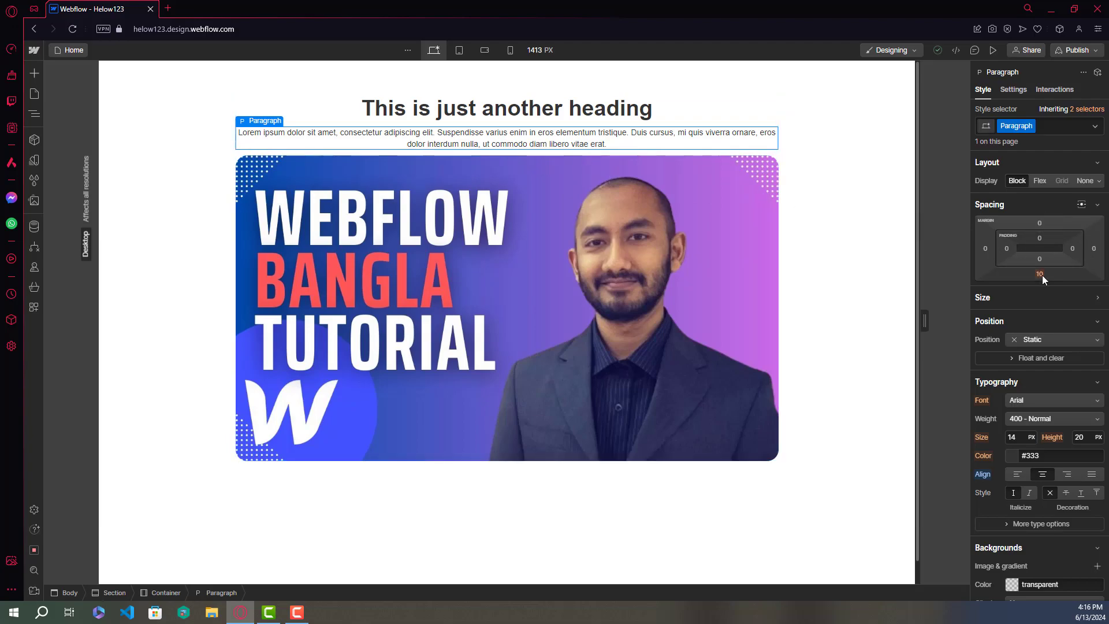
left_click(1039, 223)
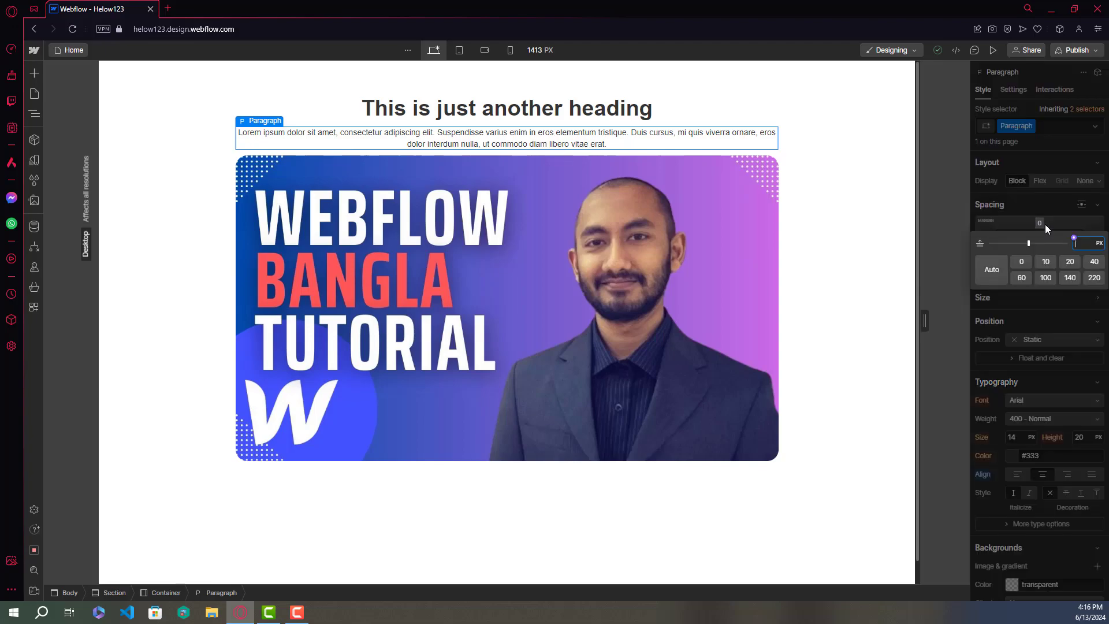
left_click(1071, 262)
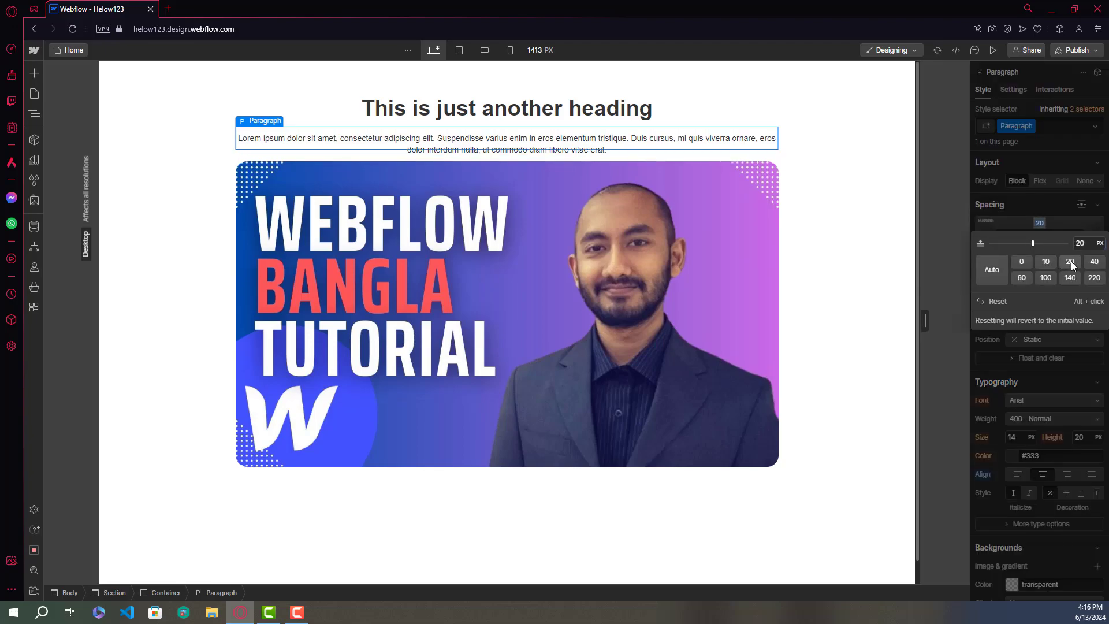
left_click(869, 503)
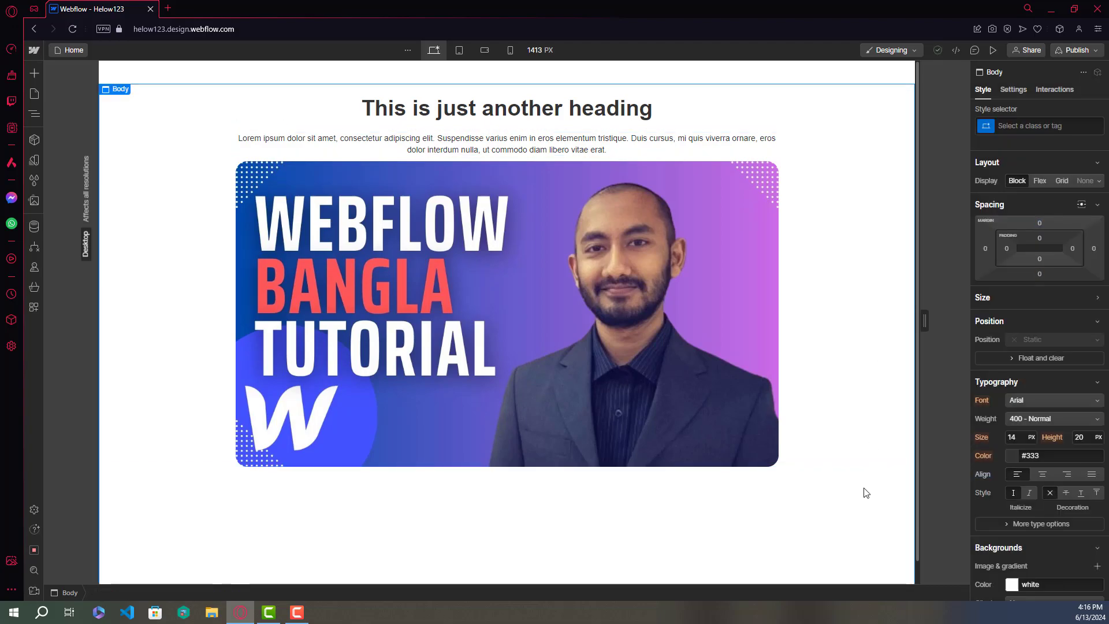
Add an outside box shadow to the thumbnail image.
left_click(603, 264)
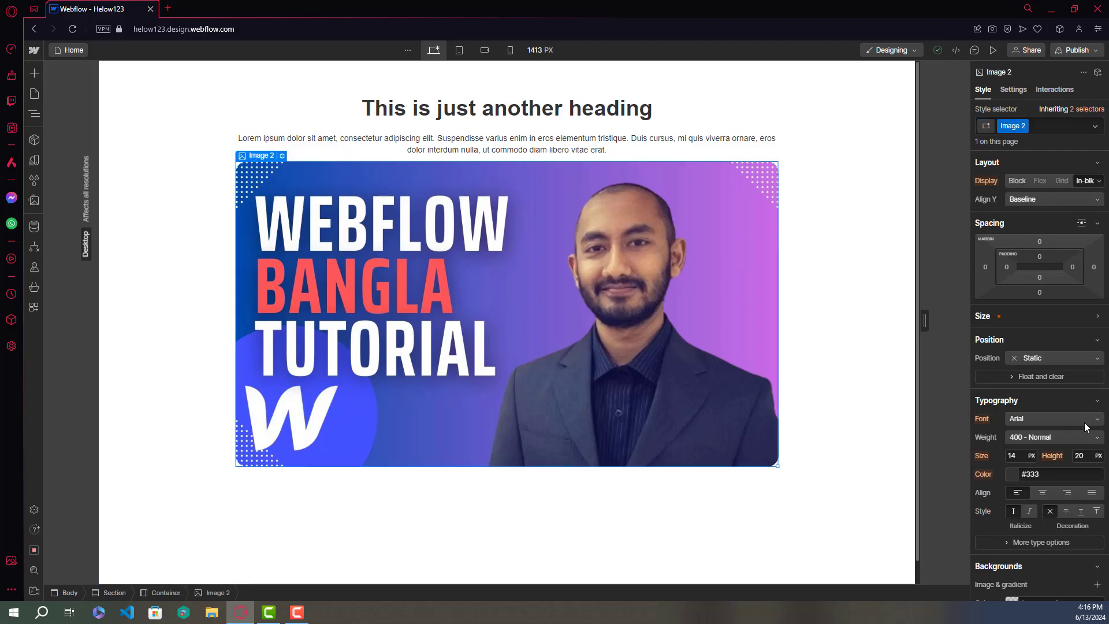
scroll(1071, 425, "down", 3)
scroll(1070, 425, "down", 4)
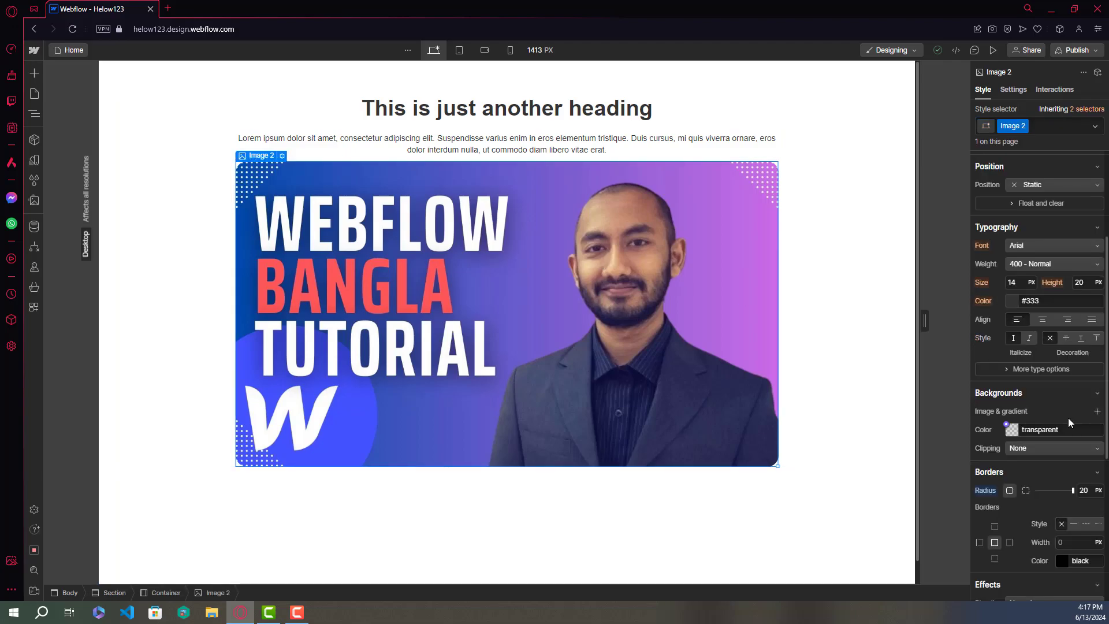
scroll(1062, 431, "down", 2)
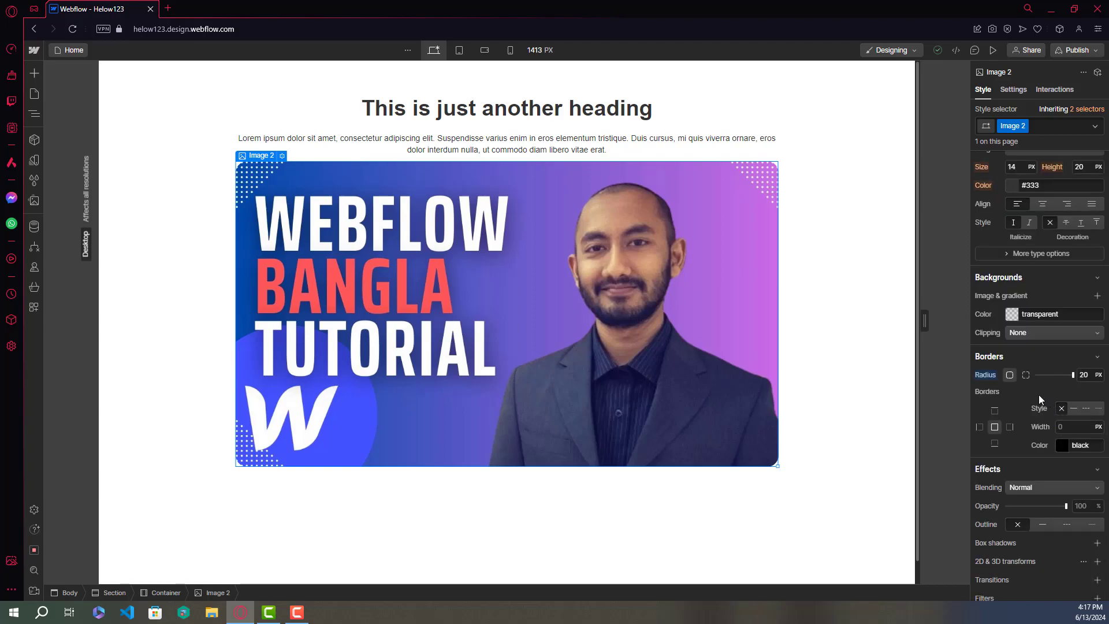
scroll(1027, 414, "down", 4)
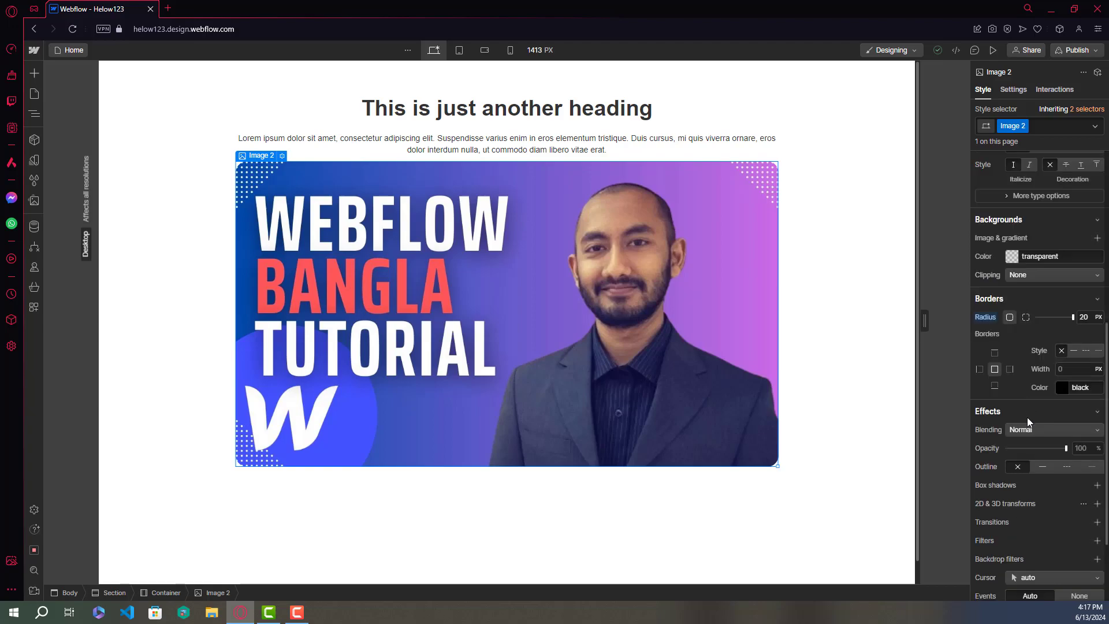
scroll(1027, 417, "down", 2)
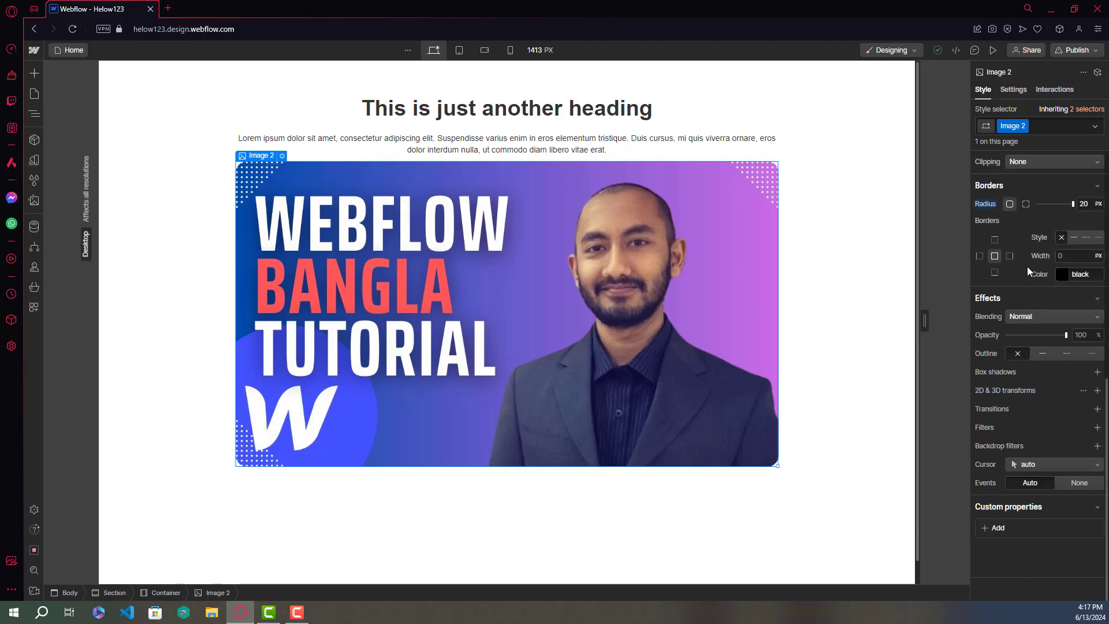
scroll(1027, 266, "up", 2)
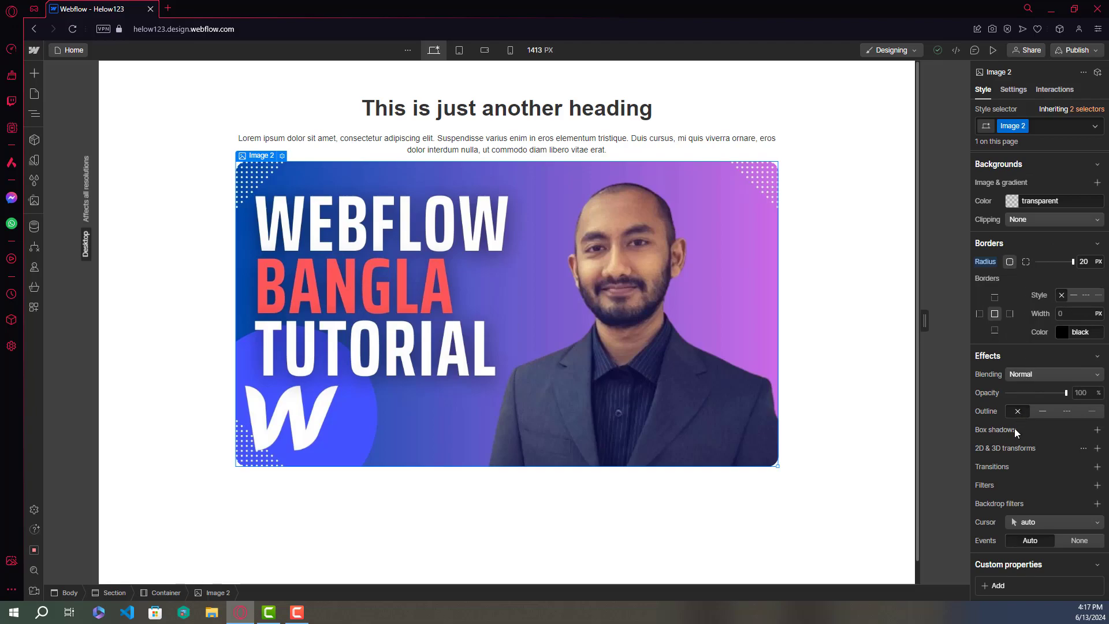
left_click(1097, 430)
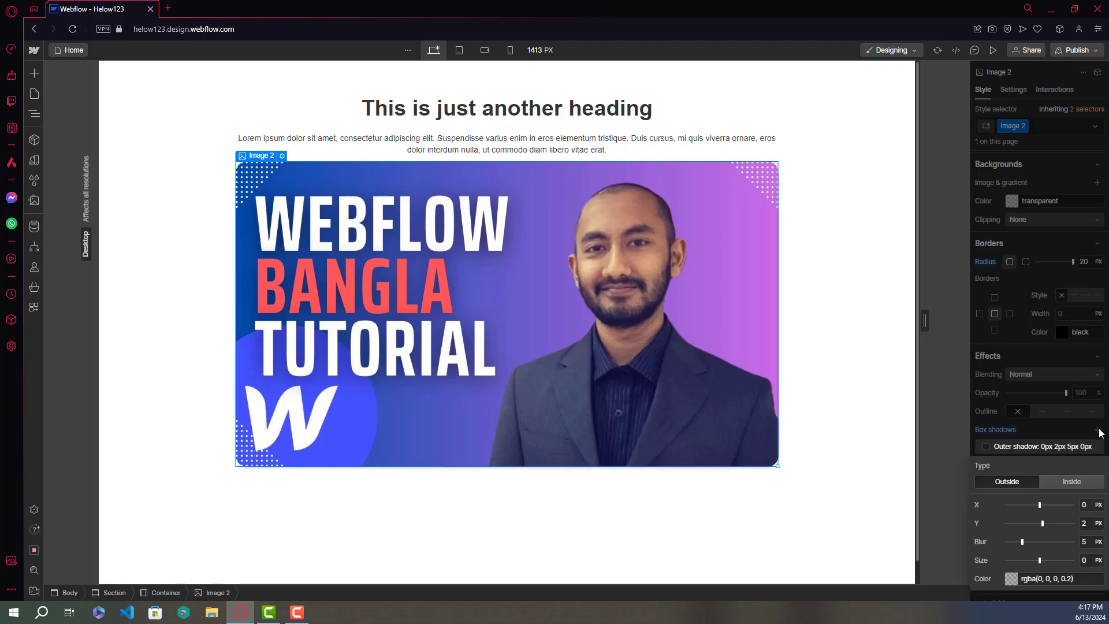
Set the image's box shadow colour to the pink rgba(238, 21, 216, 0.2).
left_click(1012, 579)
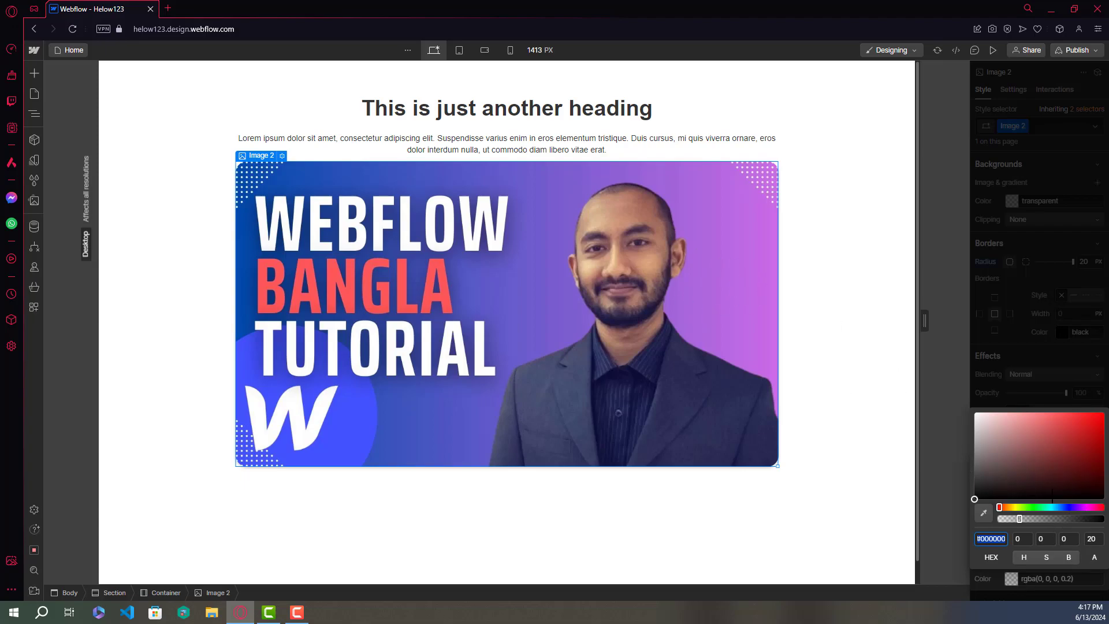
left_click(1088, 508)
left_click(1086, 508)
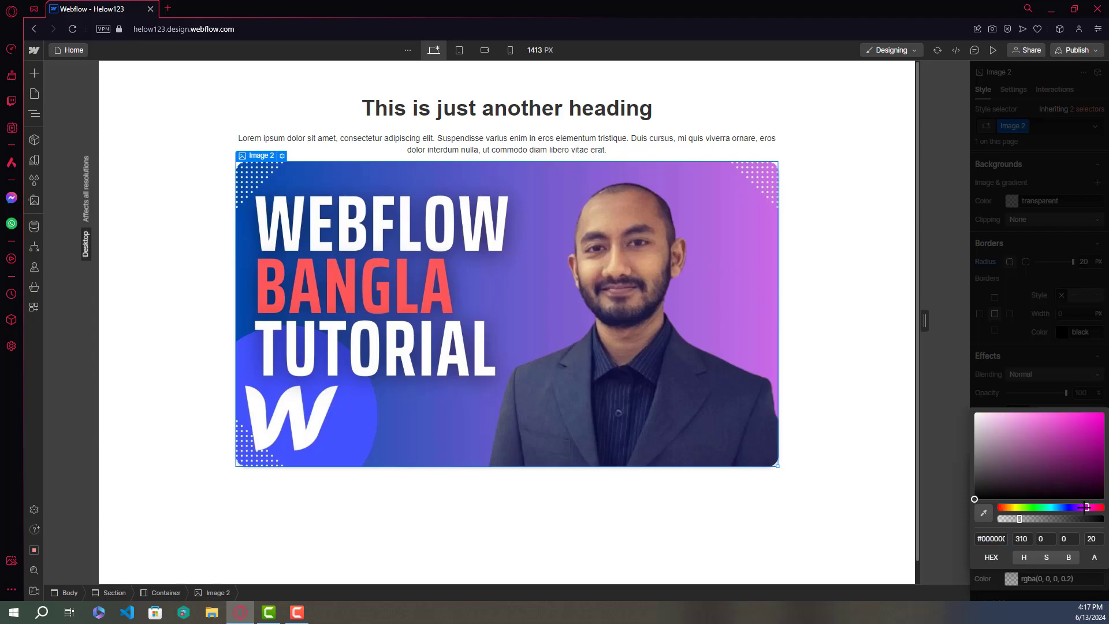
left_click(1088, 430)
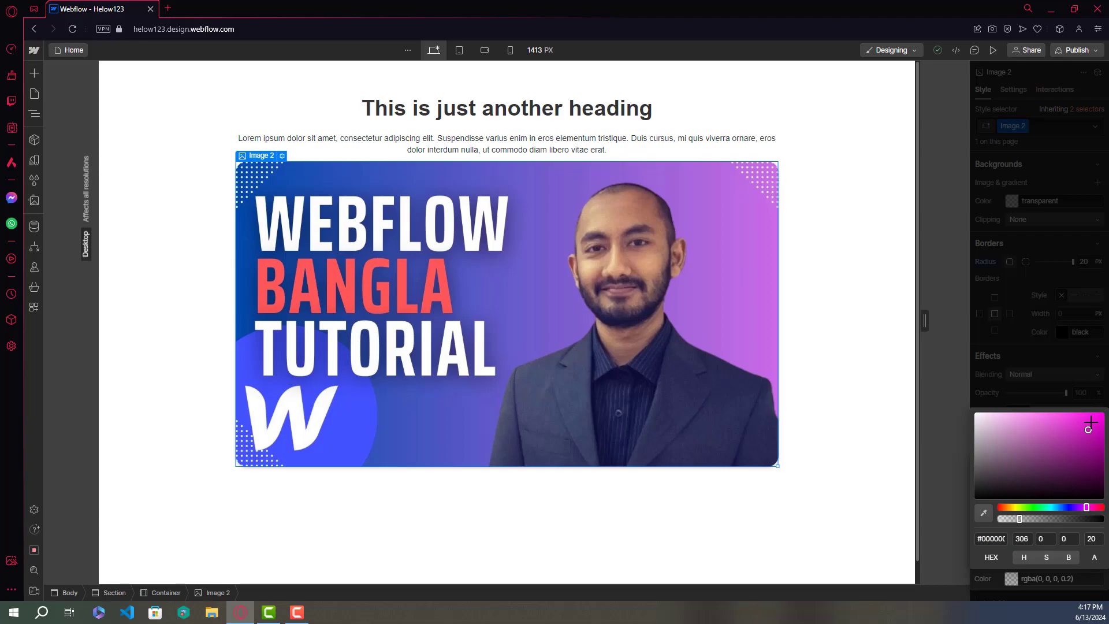
left_click(1093, 417)
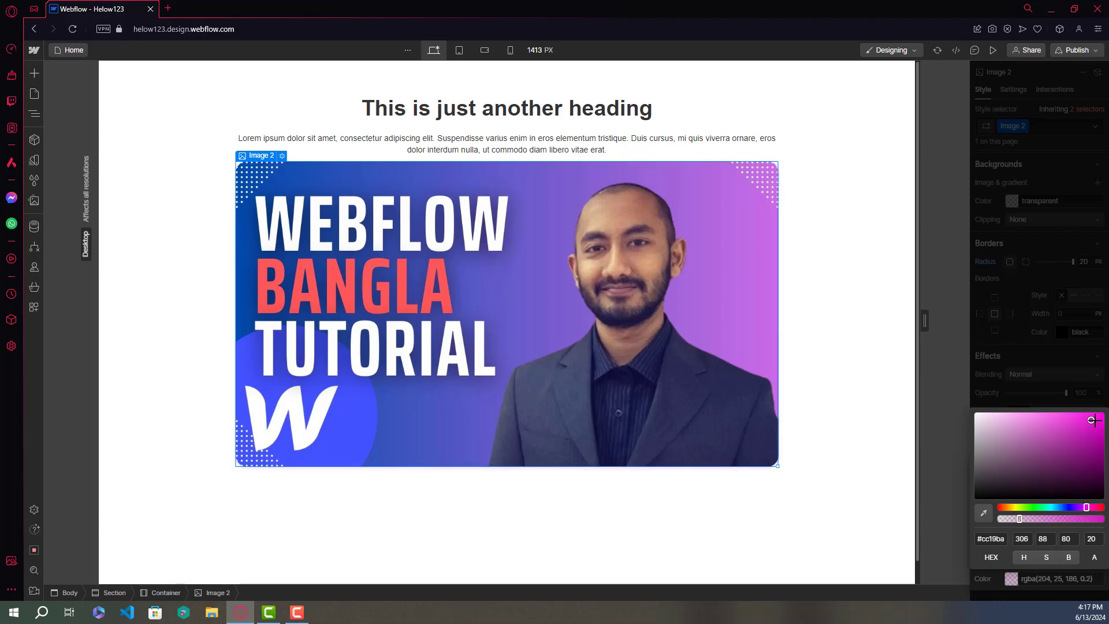
left_click(1034, 389)
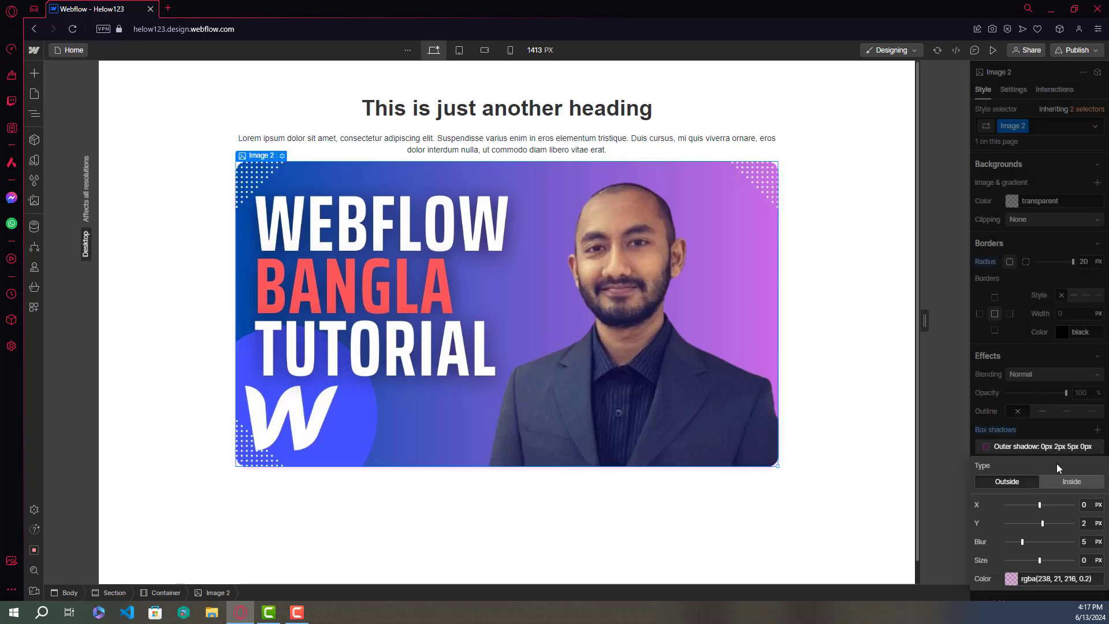
Set the image's box shadow to X 11 px, Y 12 px, blur 18 px and size 16 px.
left_click(1065, 560)
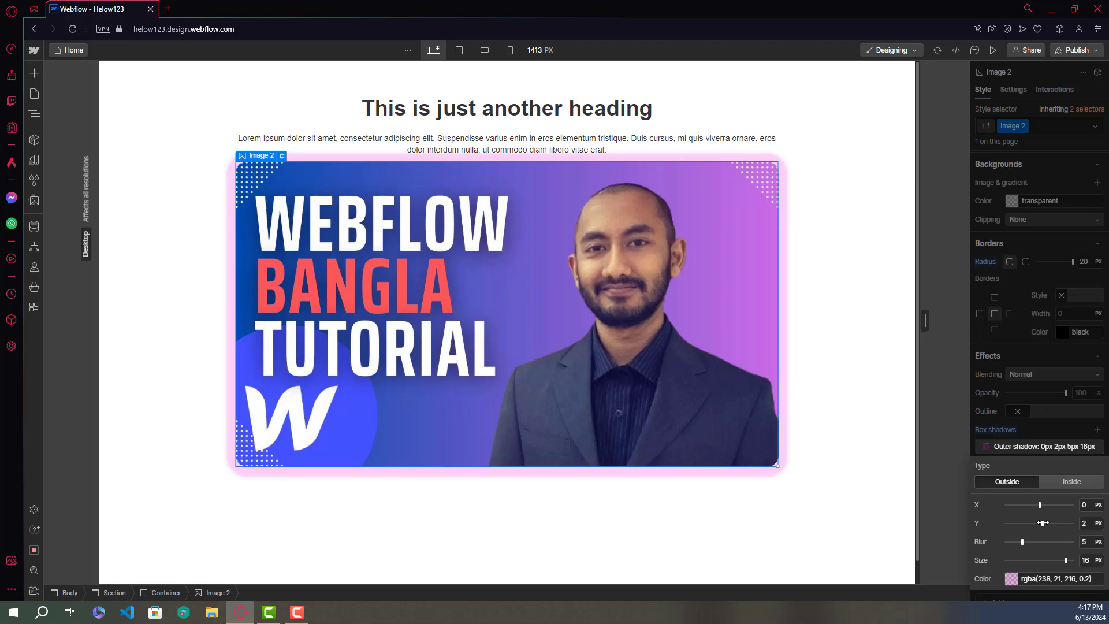
left_click_drag(1058, 522, 1044, 504)
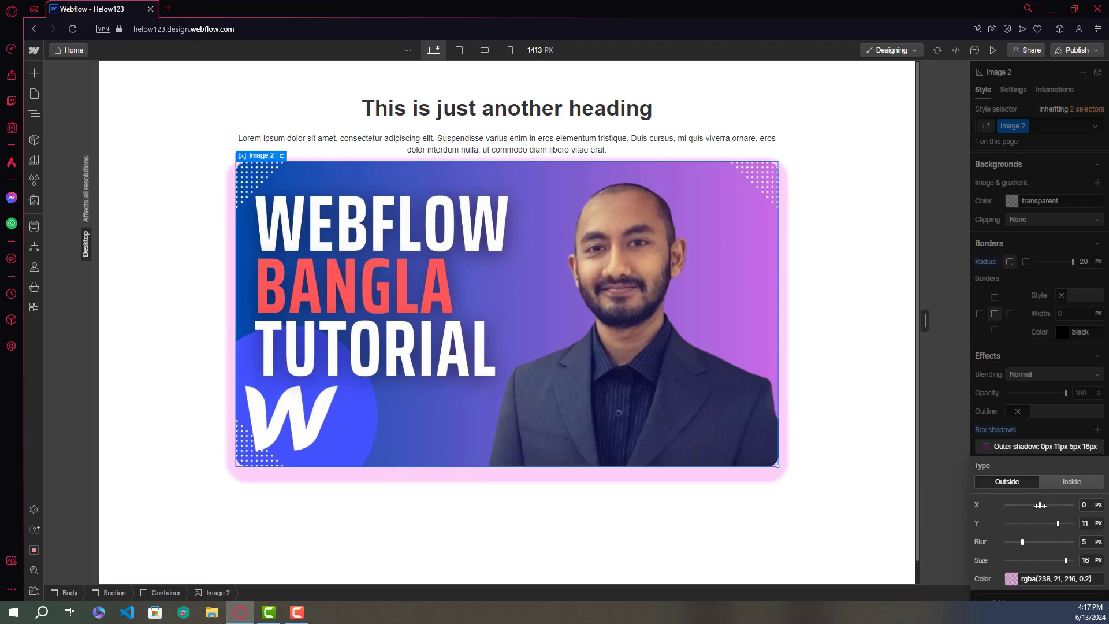
left_click_drag(1056, 507, 1063, 507)
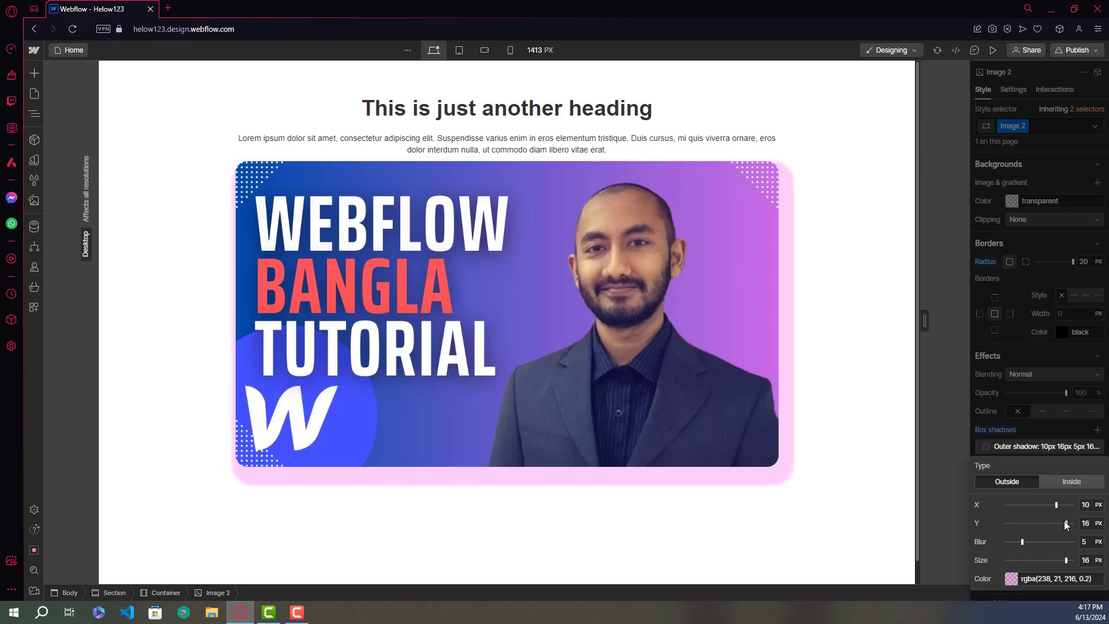
left_click_drag(1060, 523, 1062, 522)
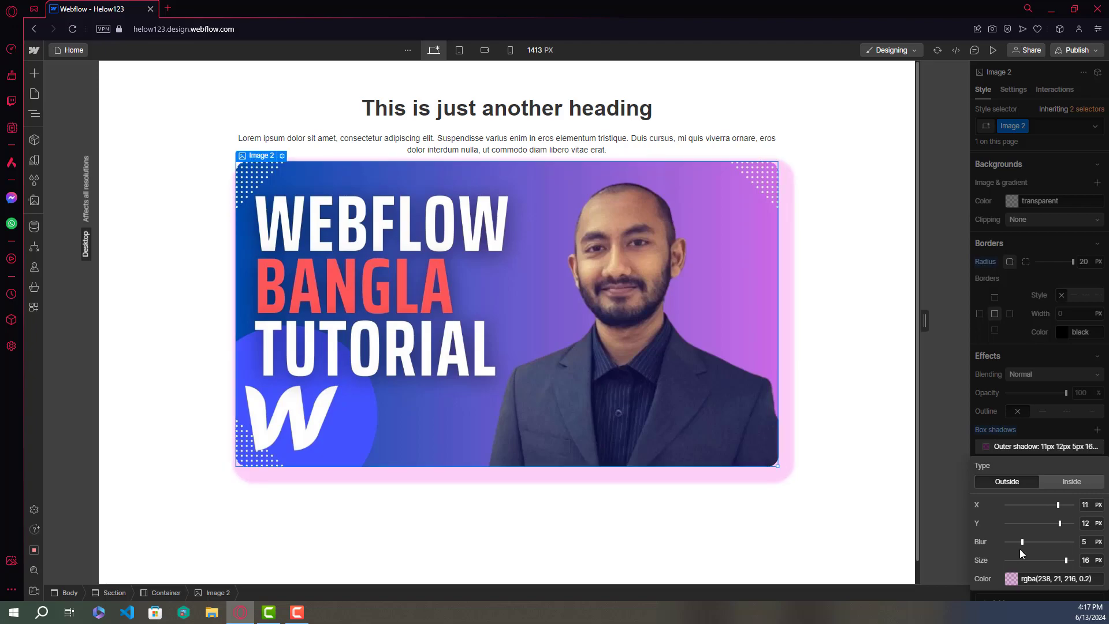
left_click_drag(1022, 542, 1048, 550)
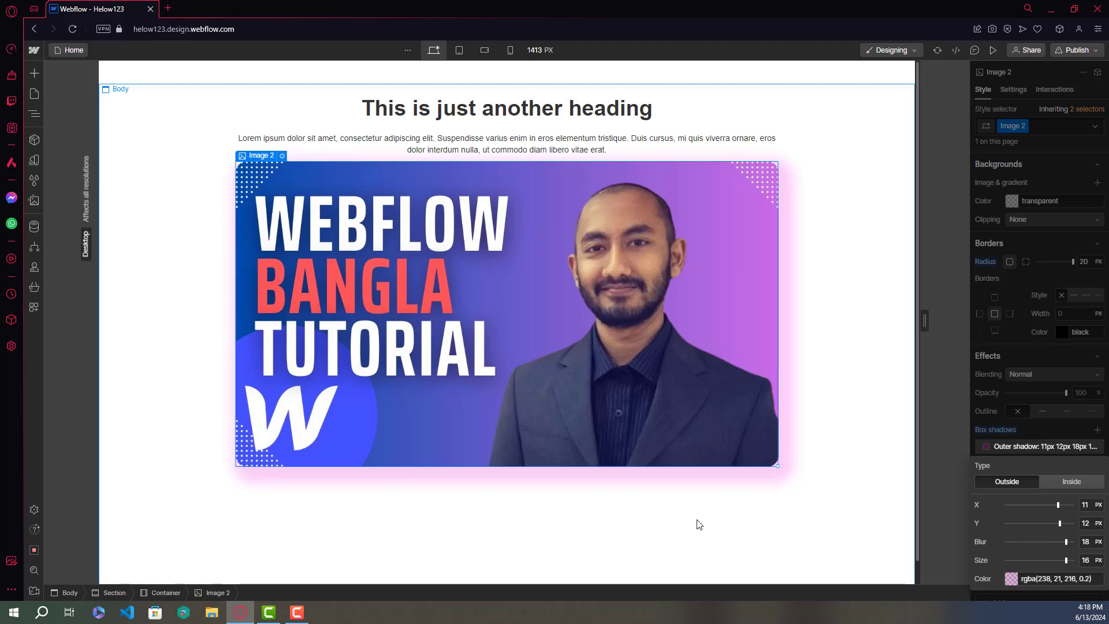
left_click(394, 512)
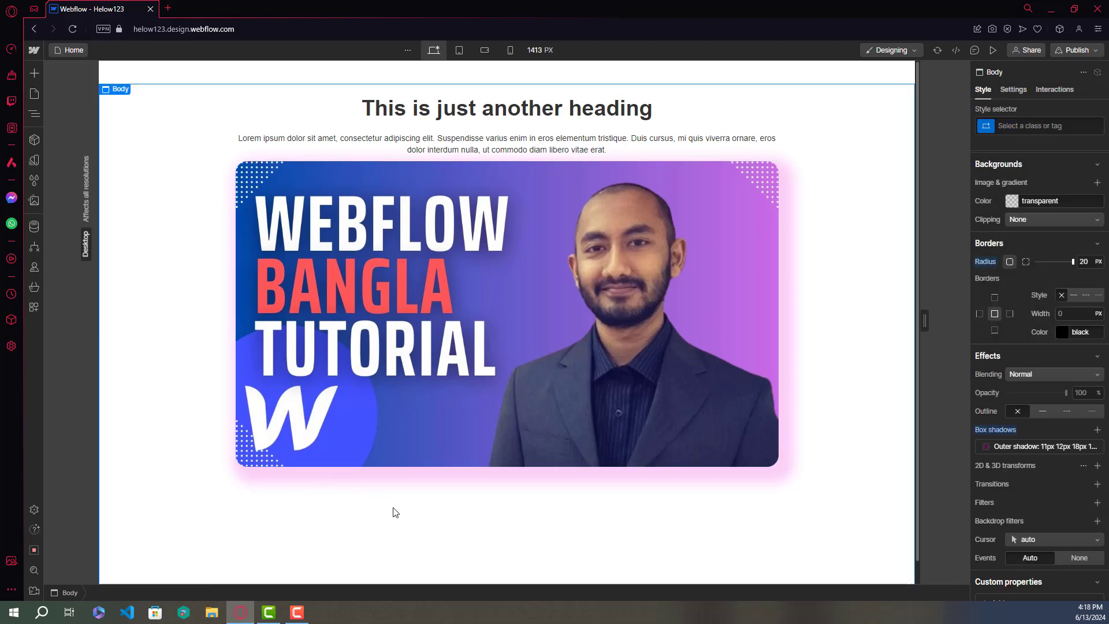